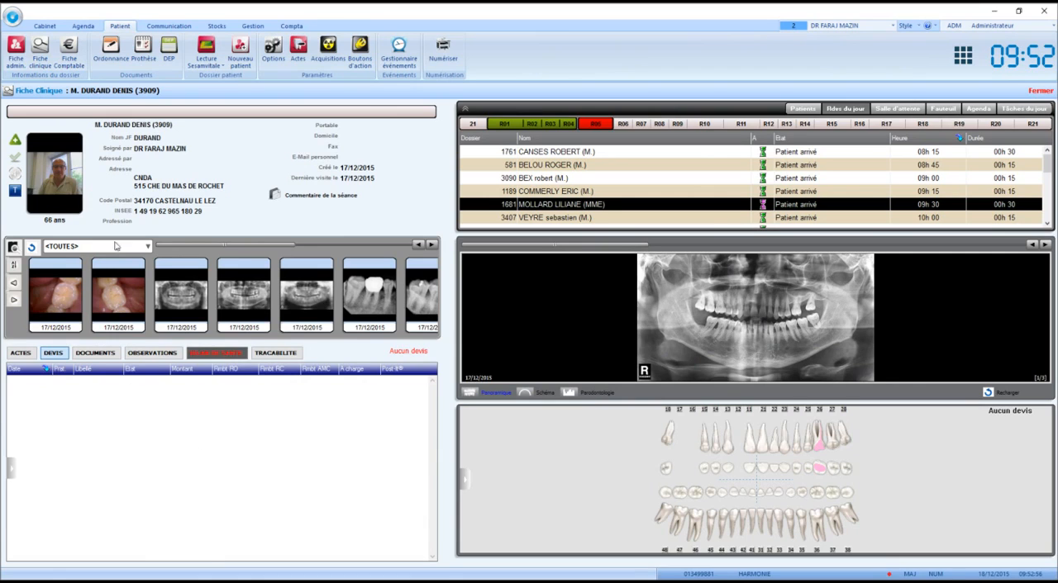
- Start a new quote (Devis) from the dental chart in the patient's clinical record
click(14, 51)
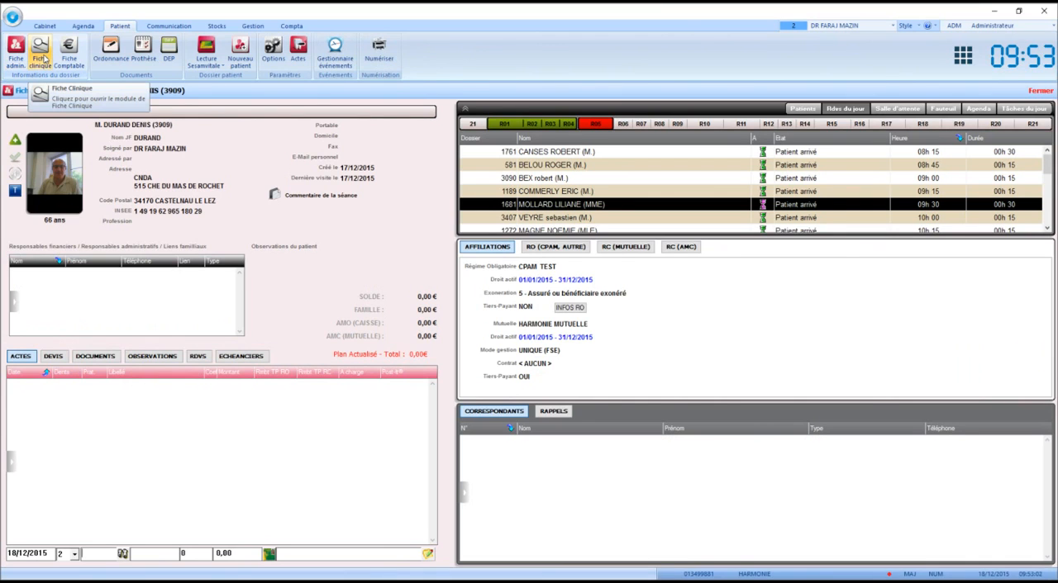
click(41, 55)
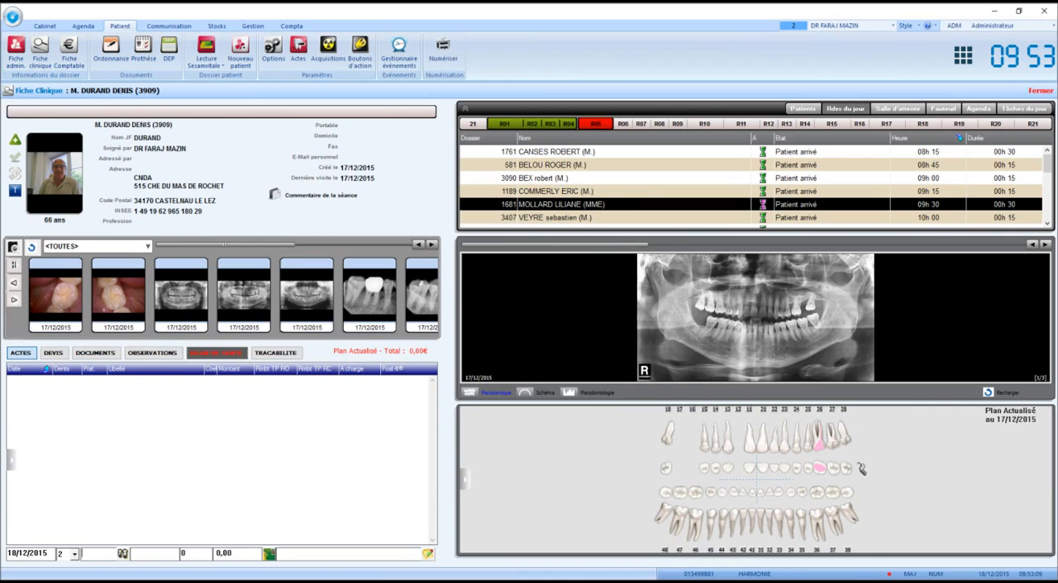
click(465, 481)
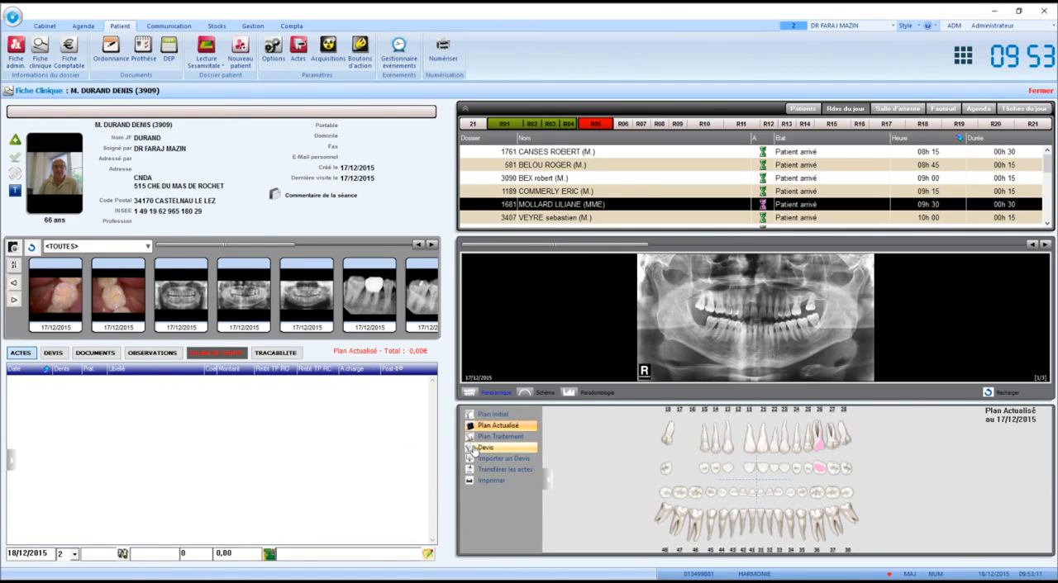
click(482, 453)
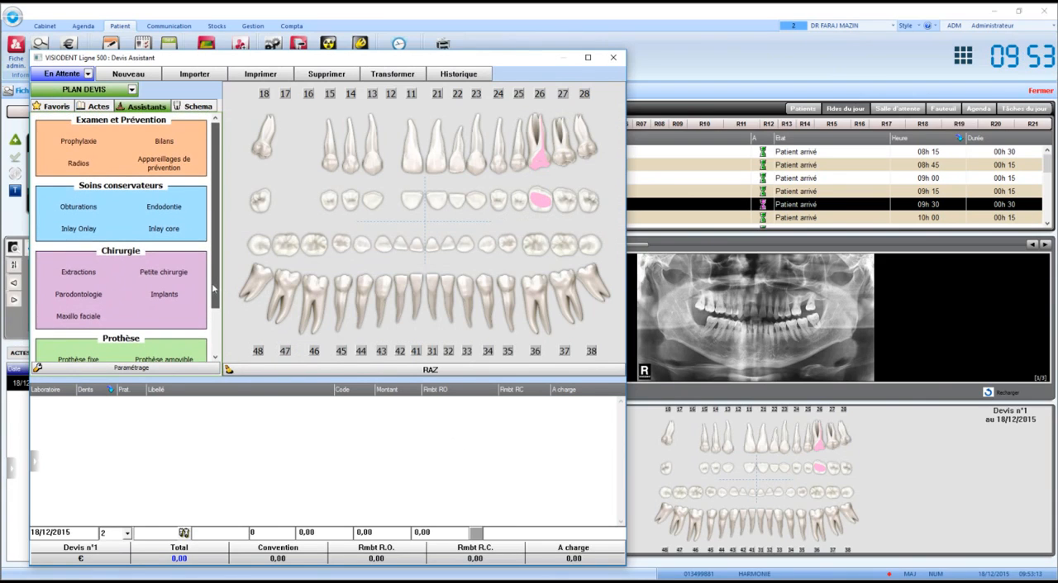
- Set up a fixed prosthesis of type Bridge spanning teeth 18 to 15
drag(219, 225, 220, 268)
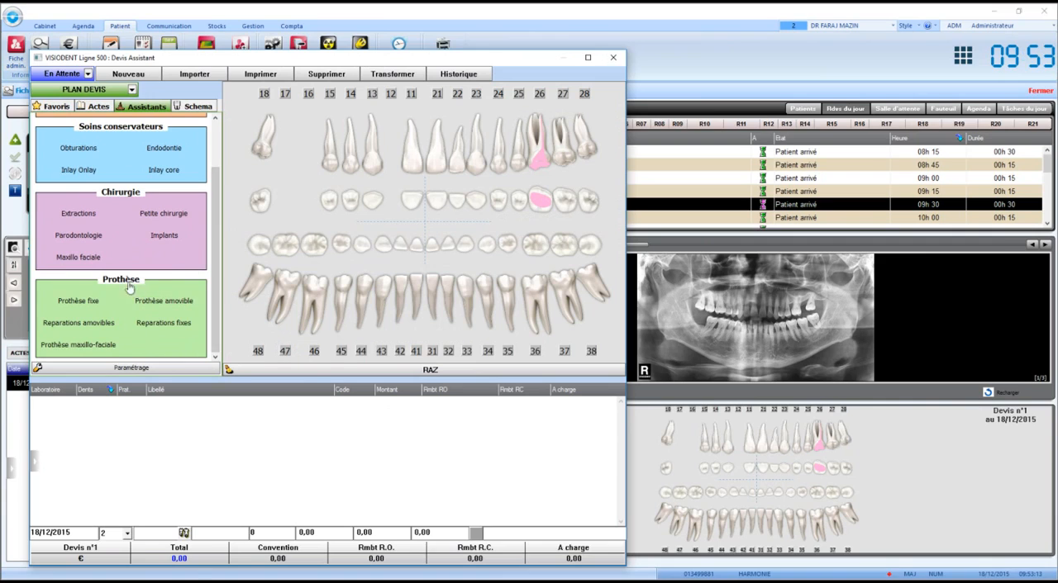
click(79, 300)
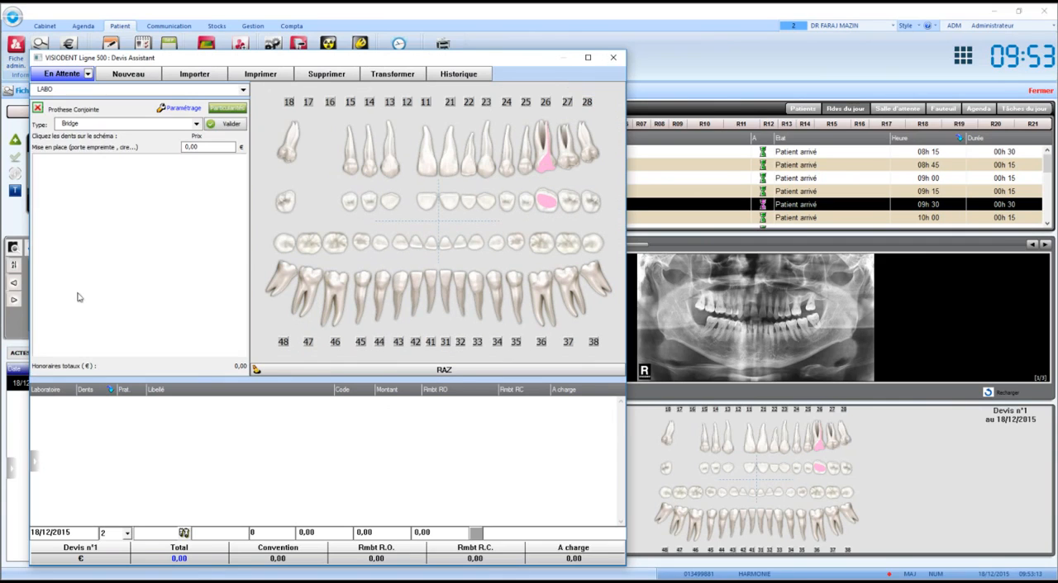
click(91, 127)
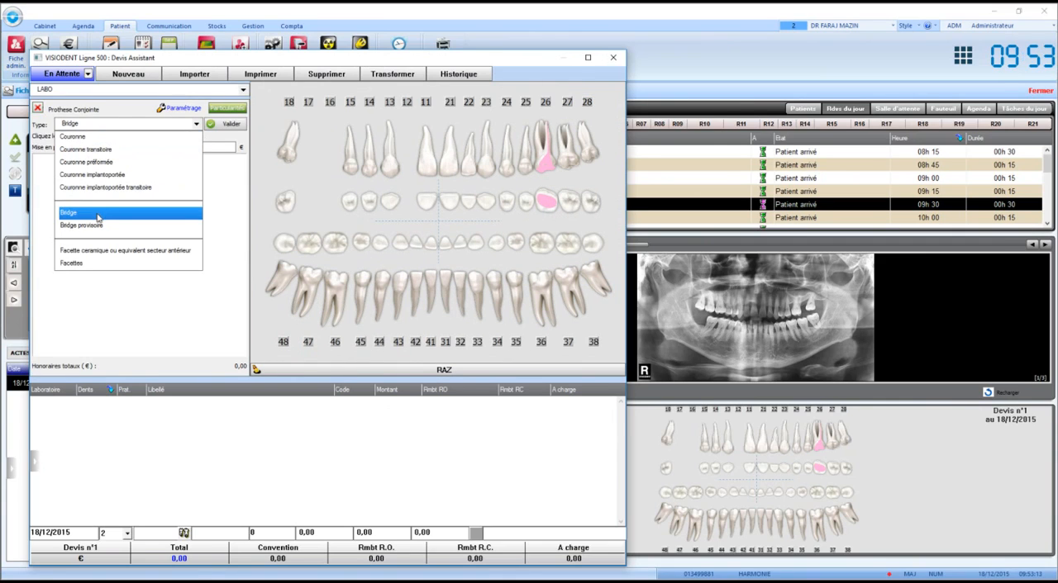
click(97, 214)
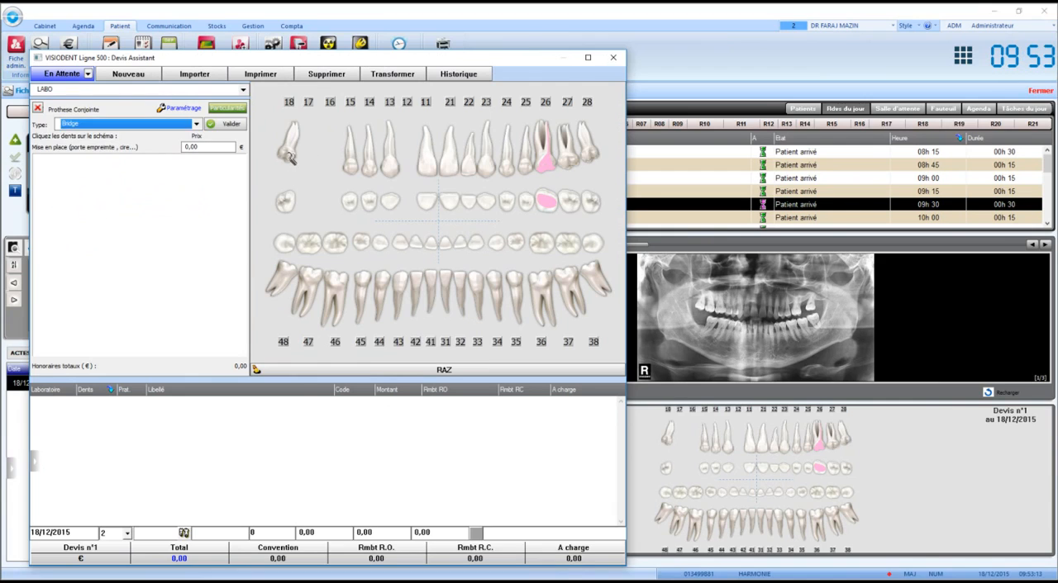
click(354, 190)
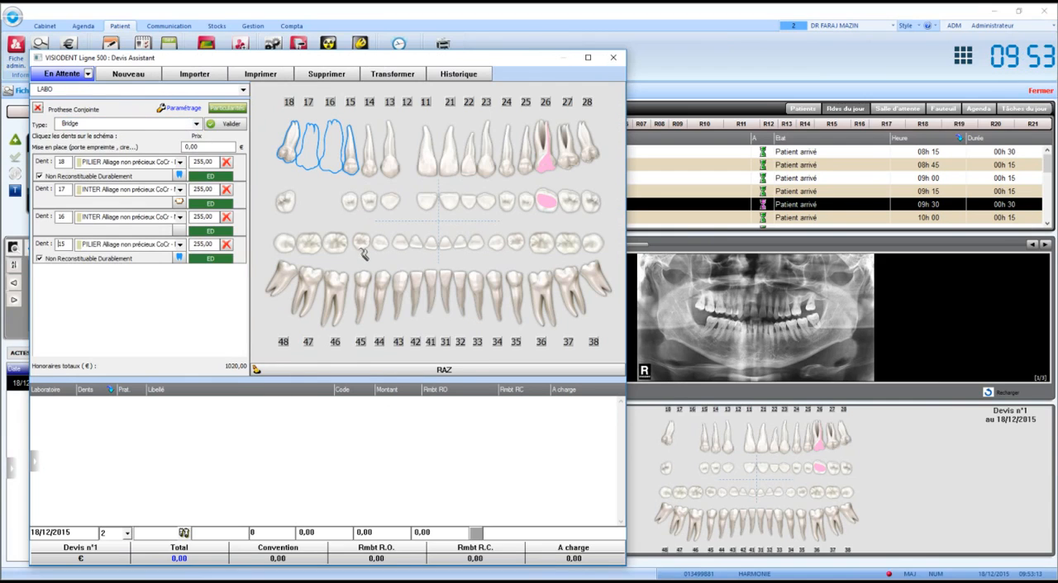
- Apply the material Céramo dentaire NF EN ISO 6872 1999 to all teeth of the bridge and validate it into the quote
click(180, 162)
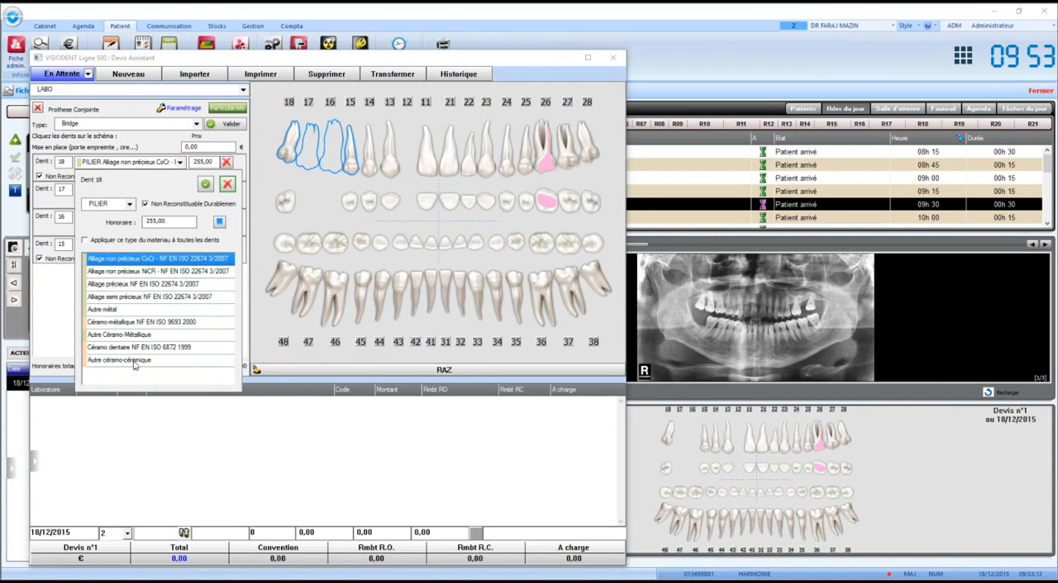
click(129, 351)
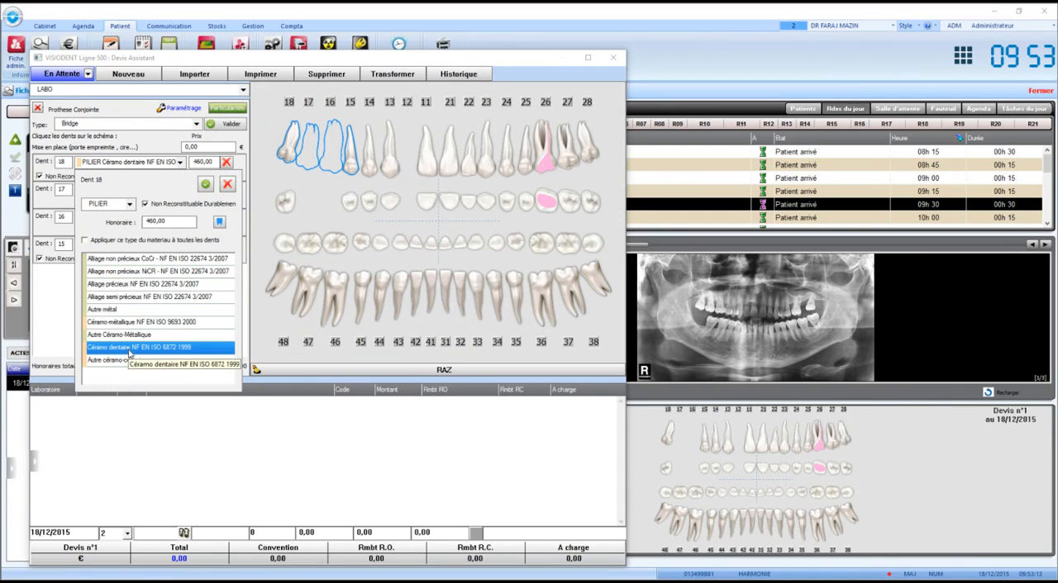
click(173, 222)
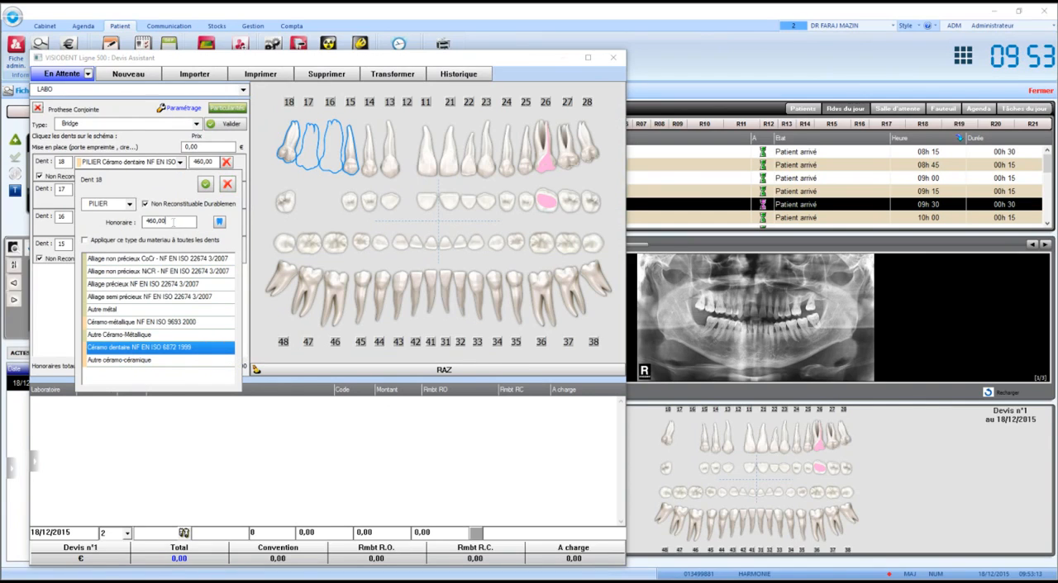
click(116, 242)
click(205, 183)
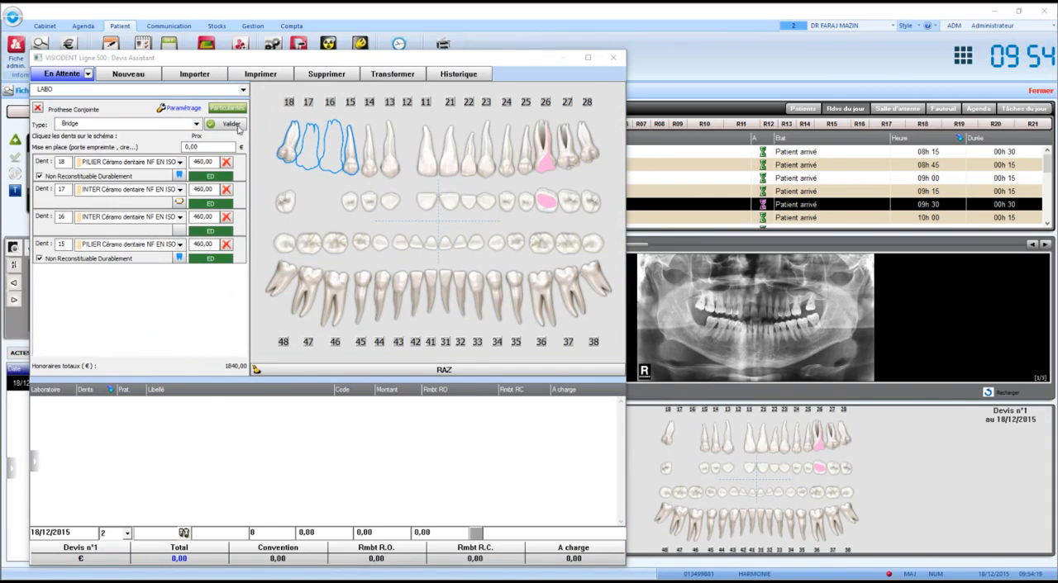
click(237, 126)
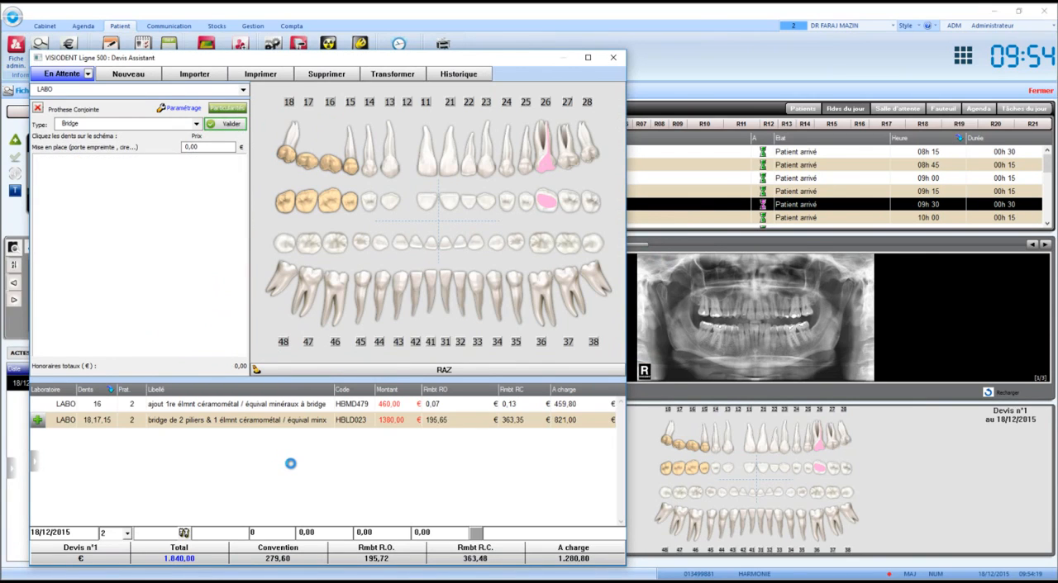
click(233, 425)
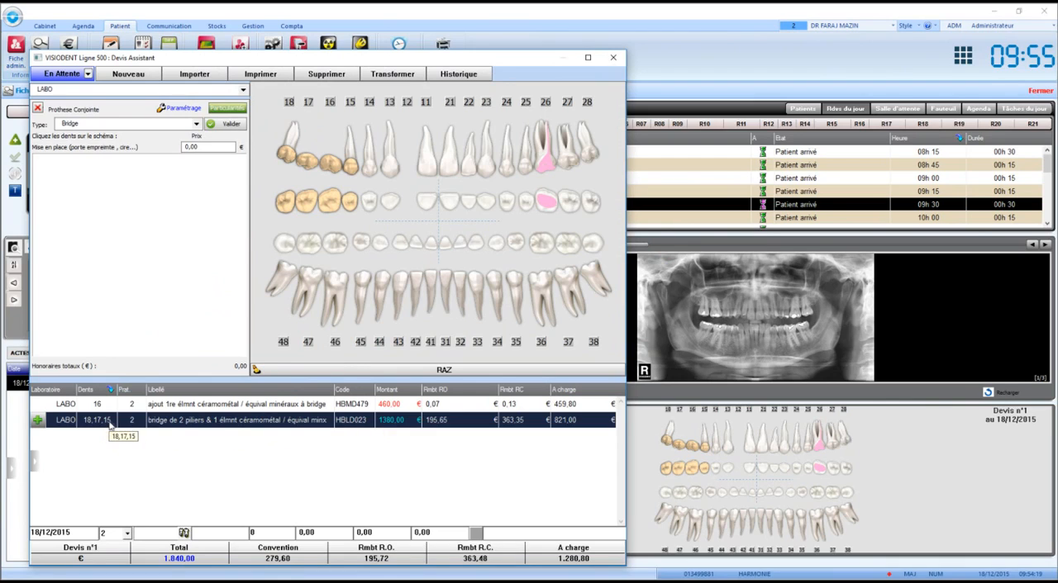
click(285, 407)
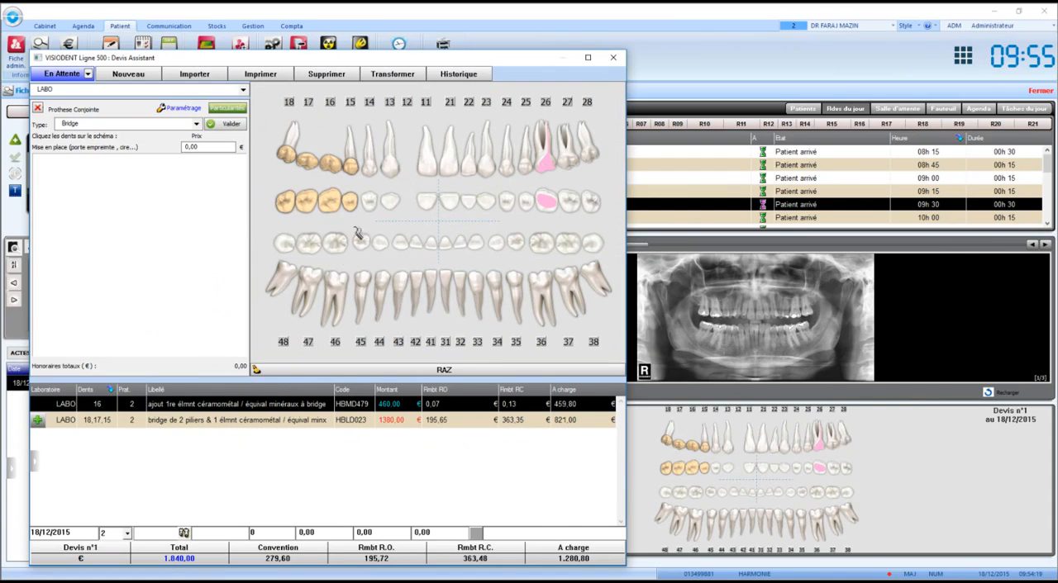
- Change the prosthesis type to Couronne and assign it to tooth 36
click(537, 286)
click(132, 124)
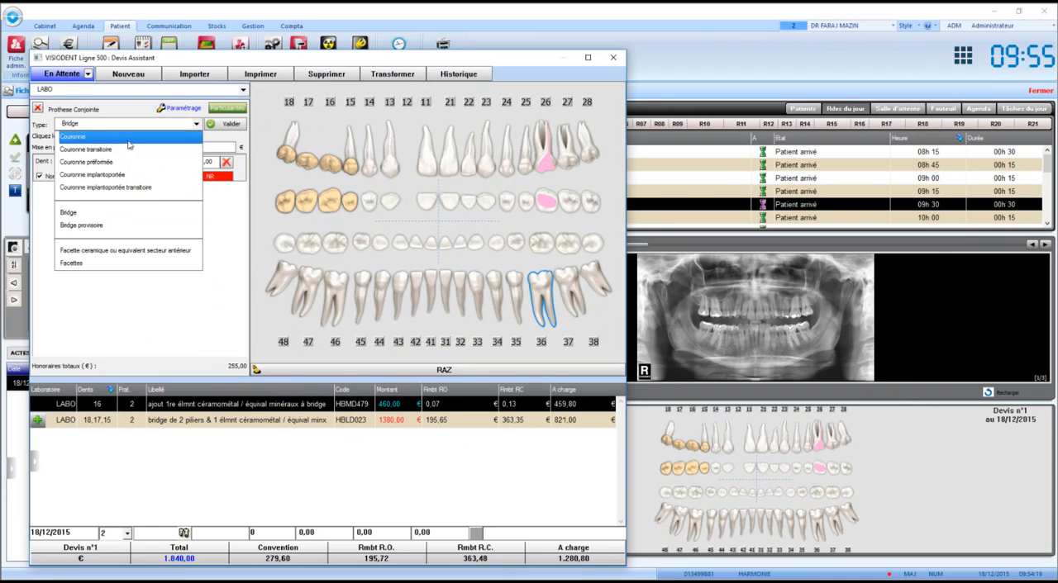
click(133, 136)
click(538, 290)
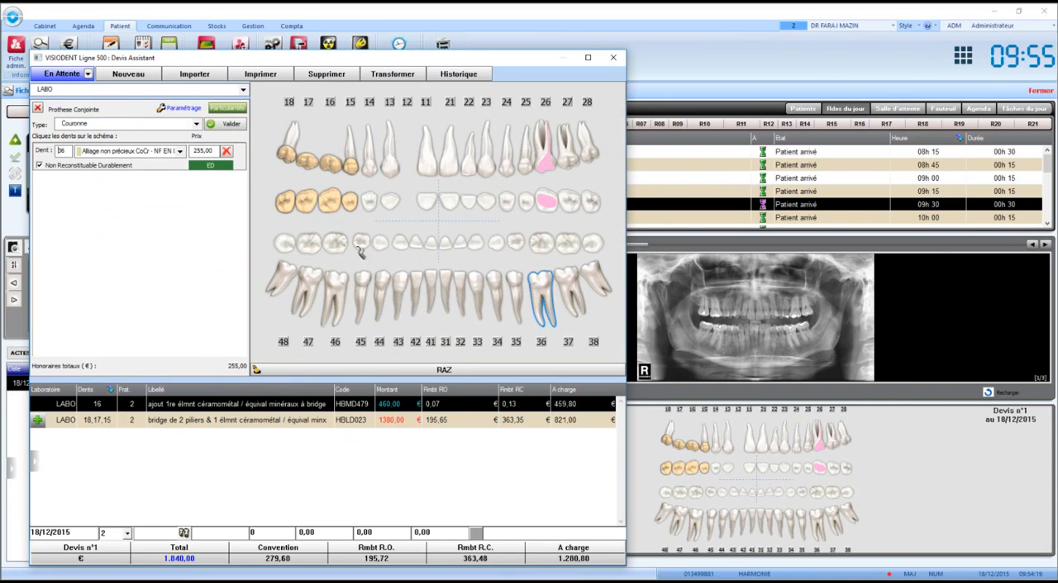
- Set the tooth 36 crown to Céramo dentaire NF EN ISO 6872 1999 at a price of 500 € and validate it into the quote
click(97, 151)
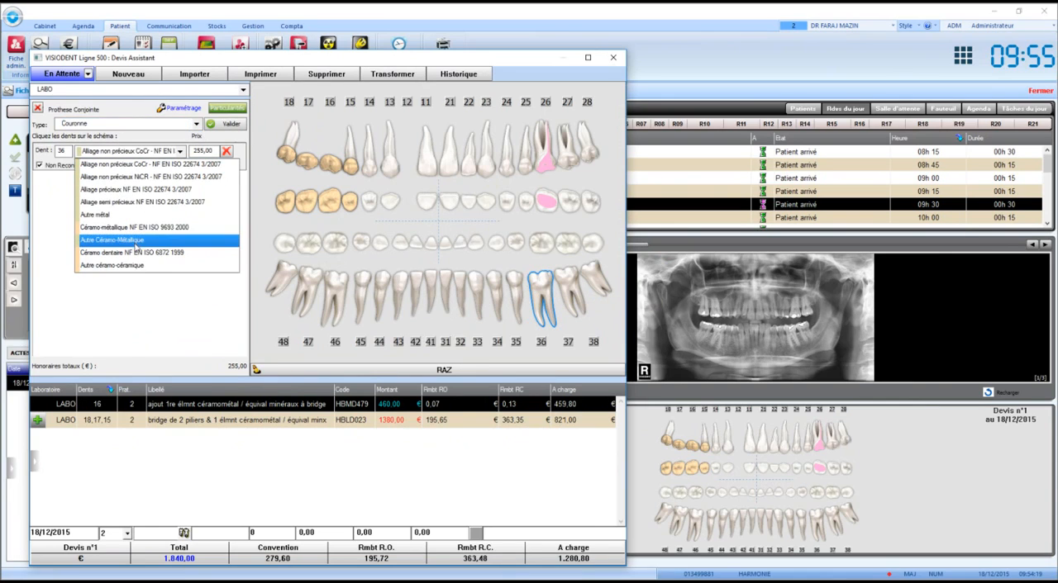
click(136, 256)
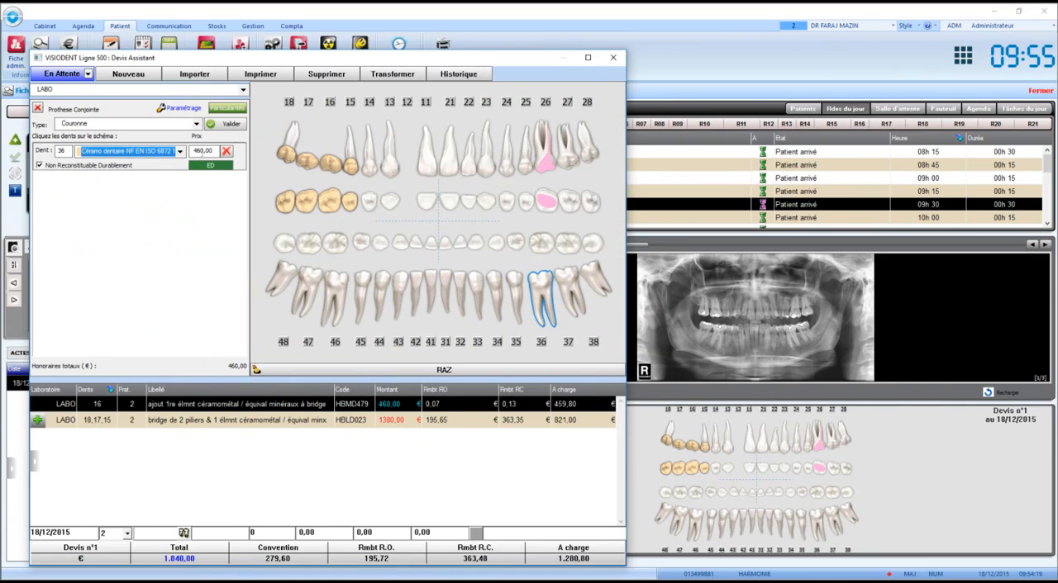
click(203, 152)
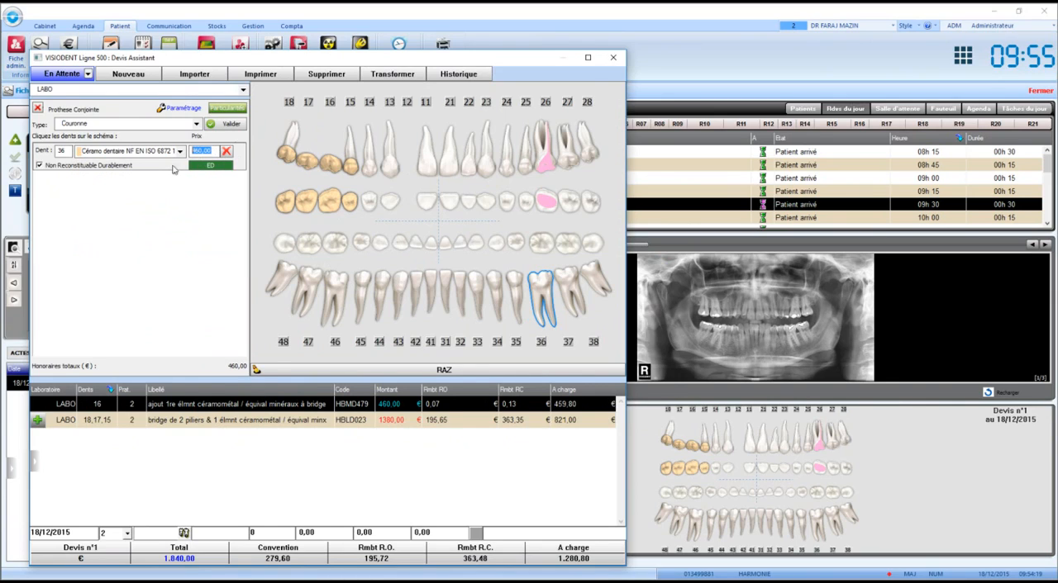
text(500)
click(232, 124)
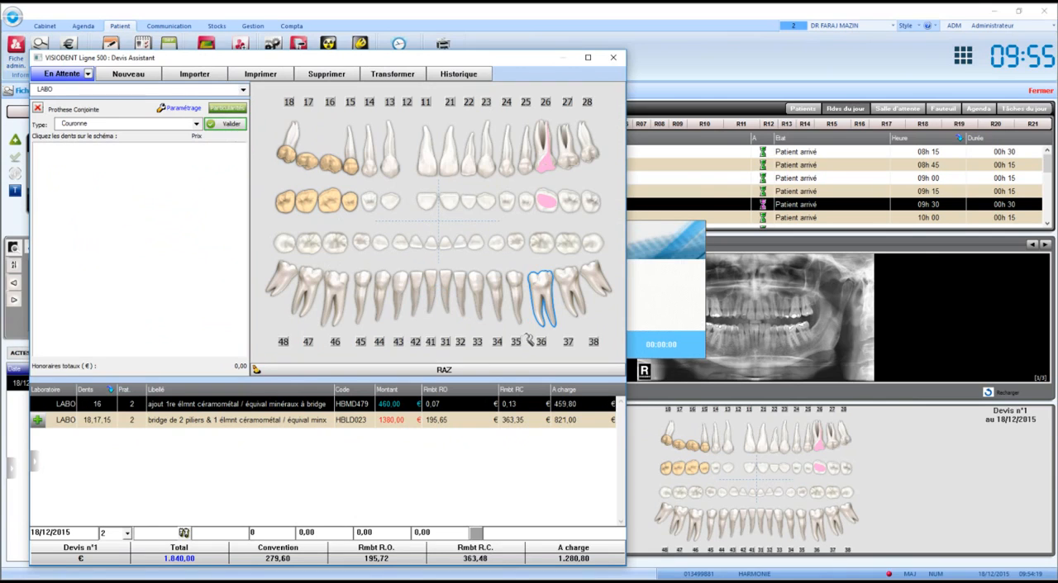
click(382, 440)
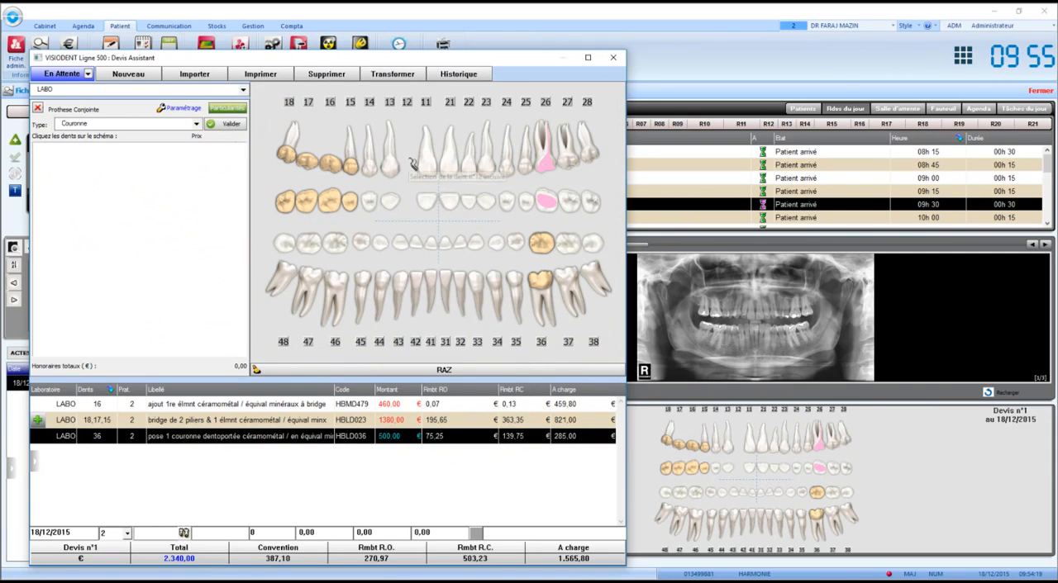
- Add an implant placement (Pose d'implant) on missing tooth 12 with the Nobel Biocare brand and validate it into the quote
click(37, 108)
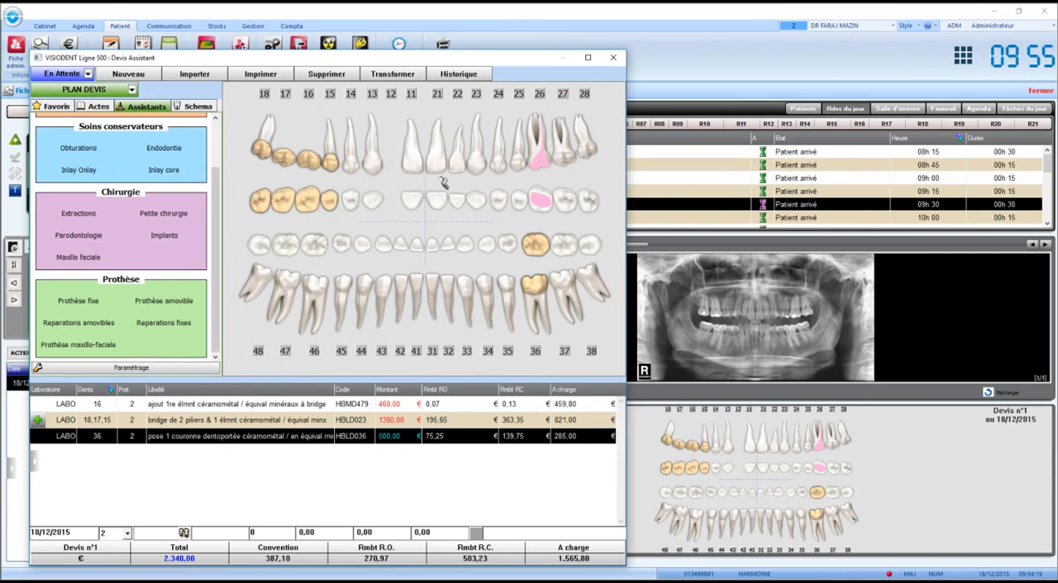
click(157, 239)
click(408, 150)
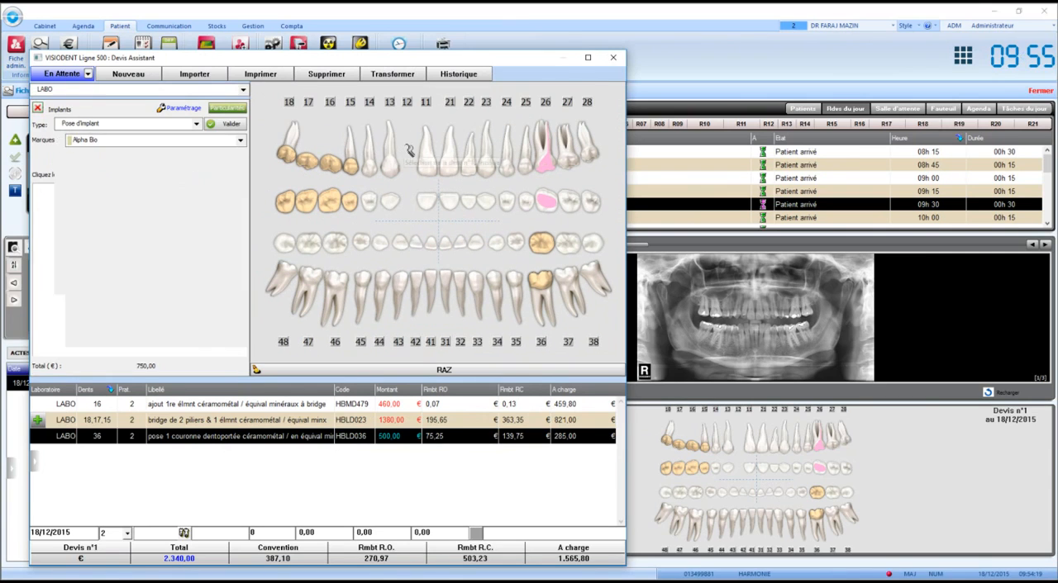
click(127, 141)
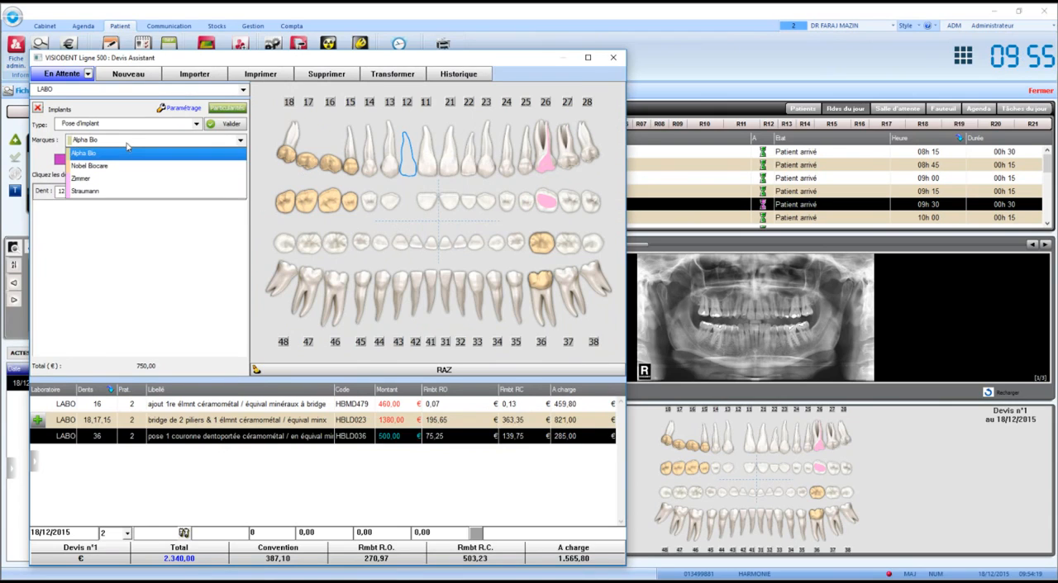
click(128, 145)
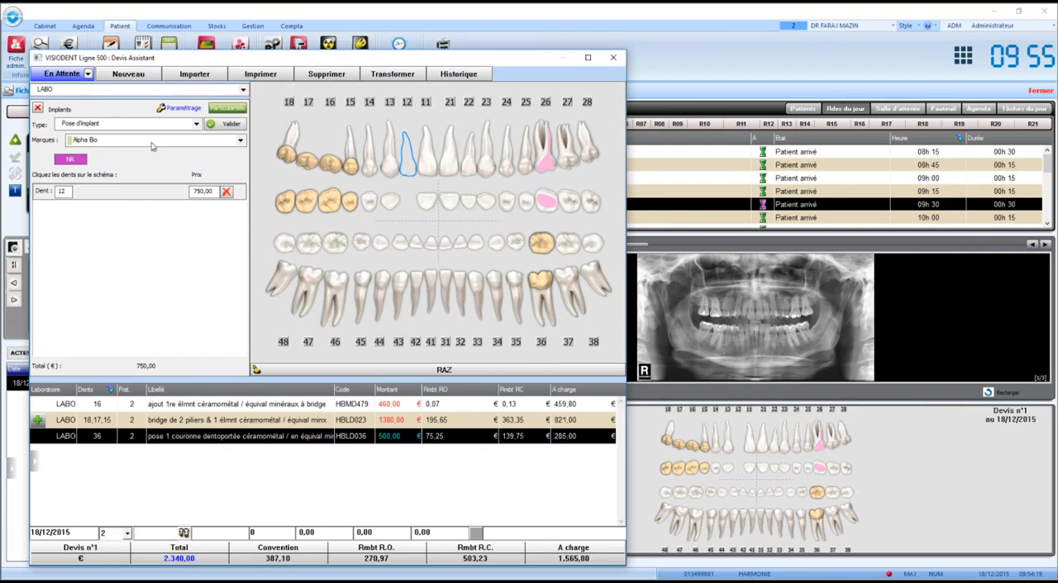
click(152, 142)
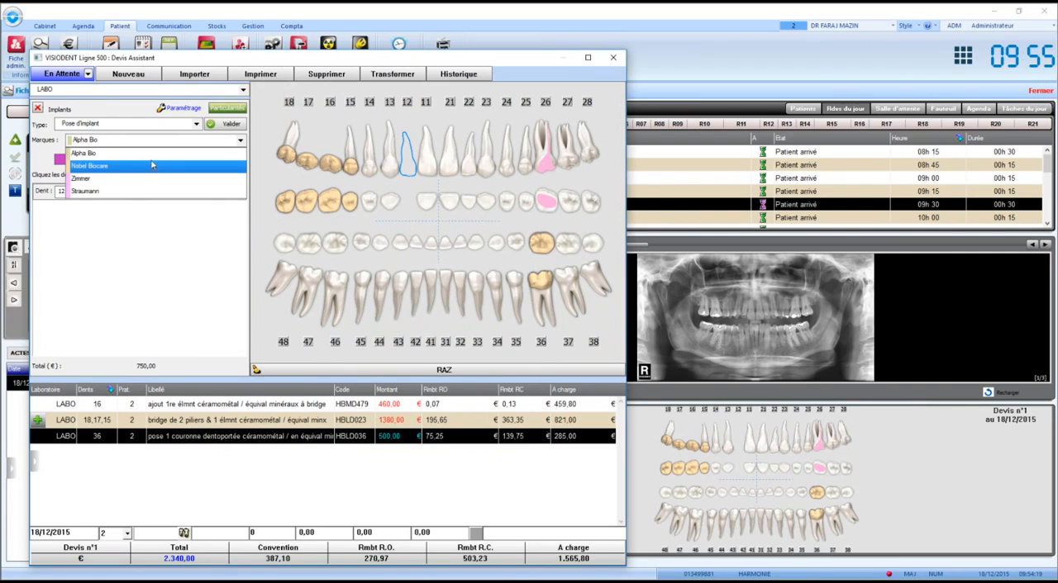
click(152, 165)
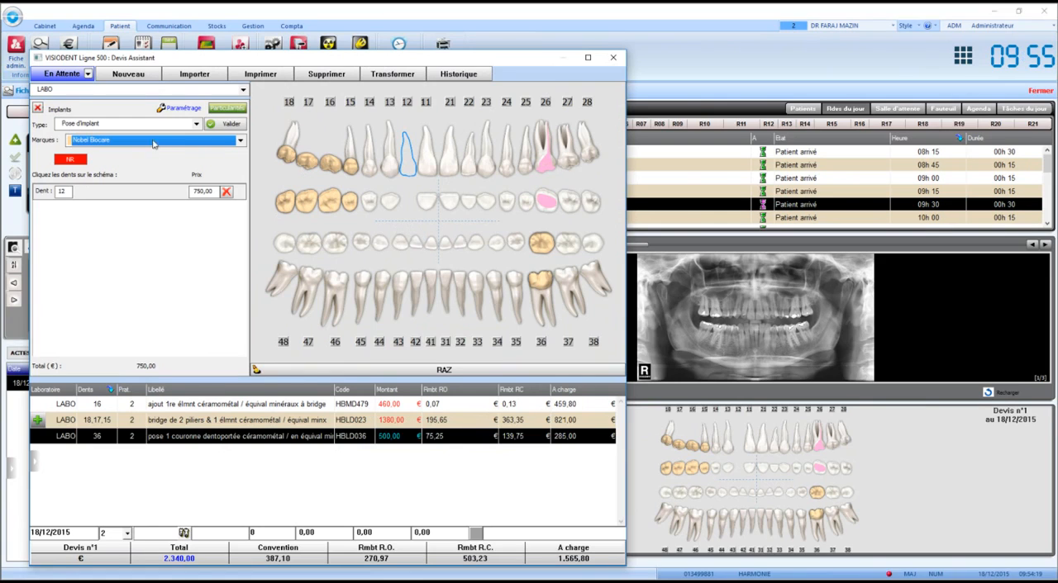
click(234, 124)
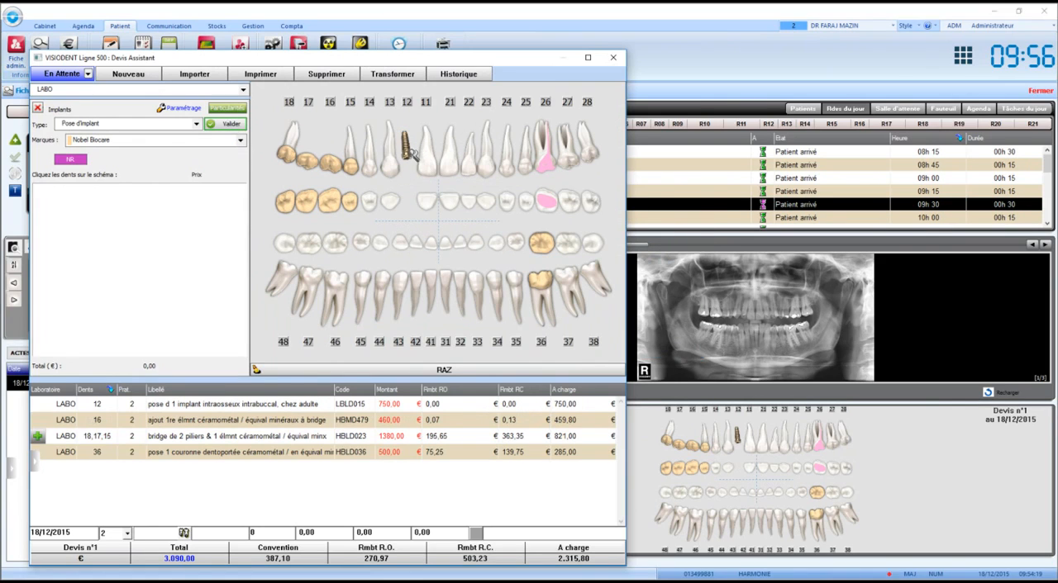
- Add an implant-supported crown (Couronne implantoportée) on tooth 12 in Céramo dentaire NF EN ISO 6872 1999 and validate it into the quote
click(38, 110)
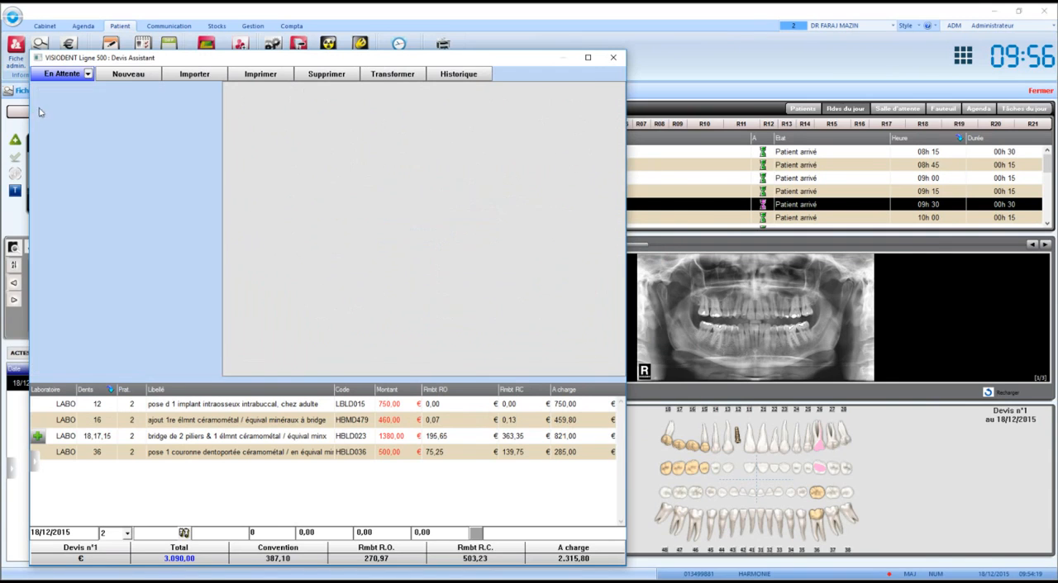
click(86, 303)
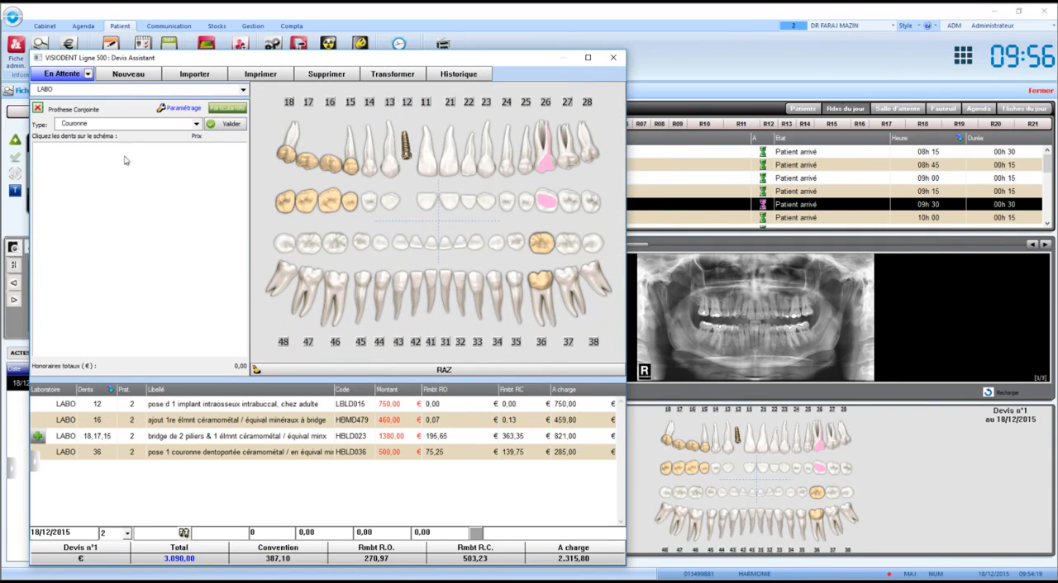
click(121, 122)
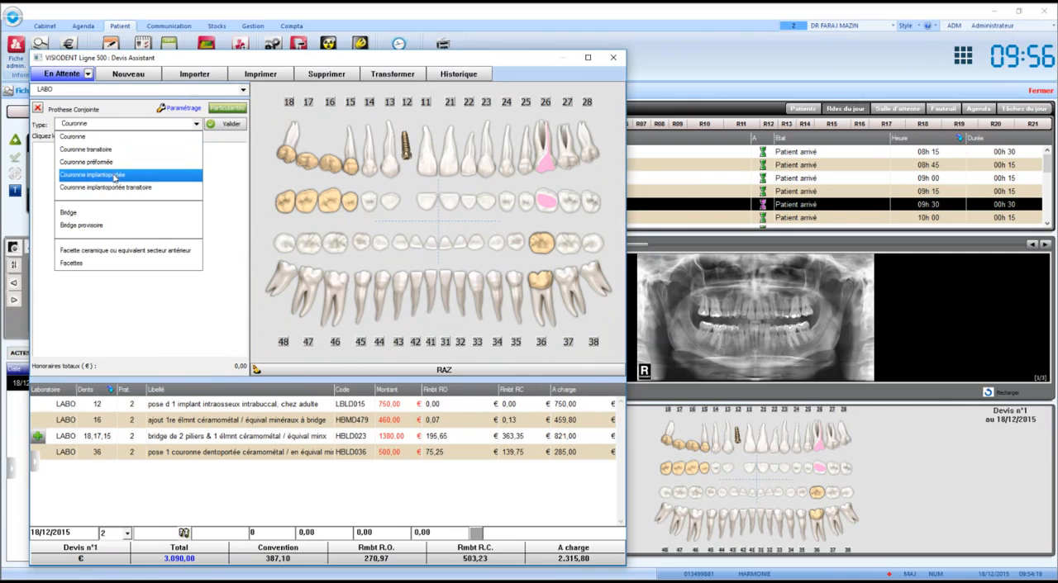
click(115, 176)
click(405, 164)
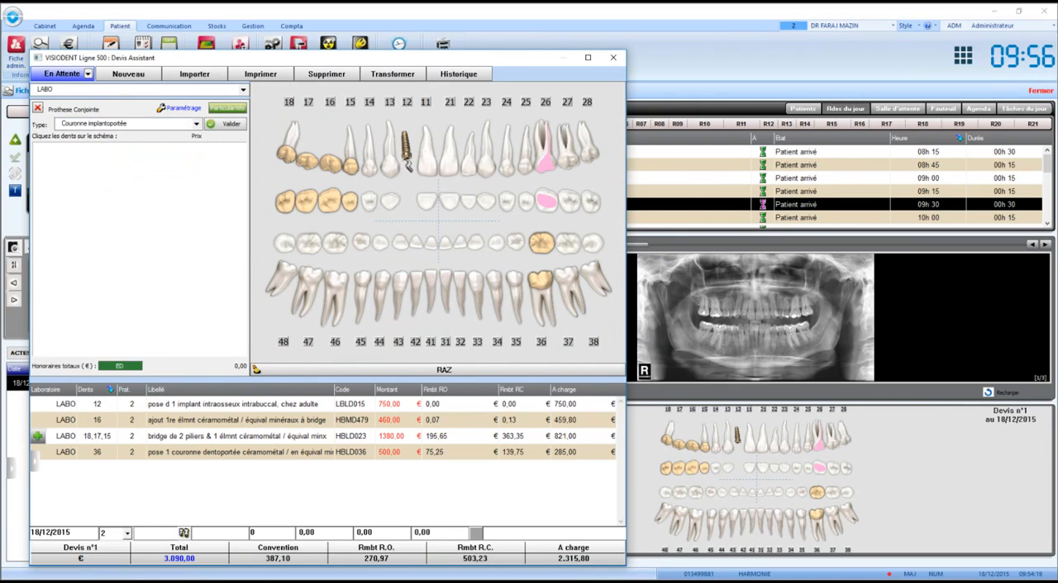
click(159, 152)
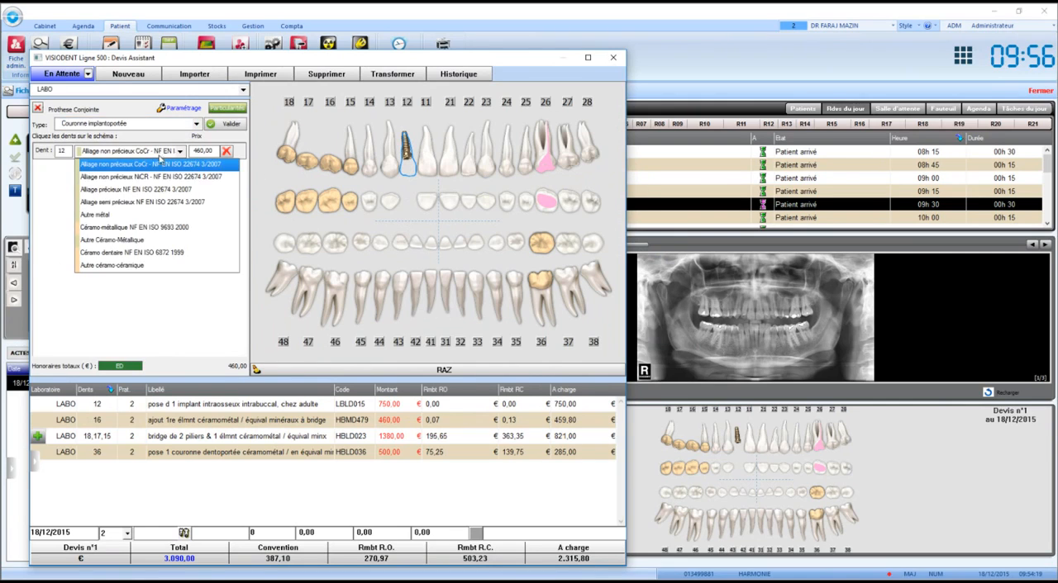
click(162, 248)
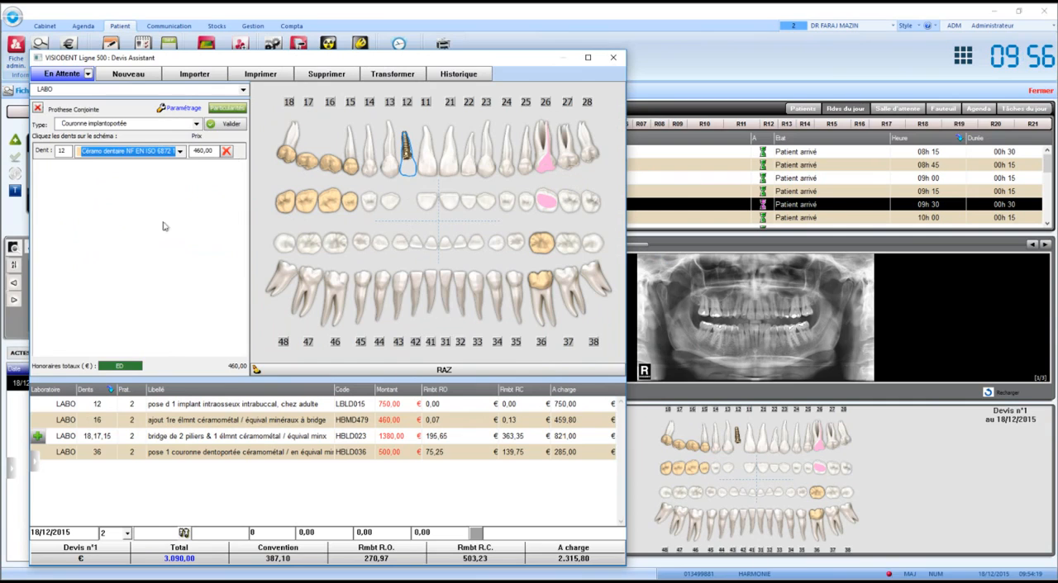
click(211, 124)
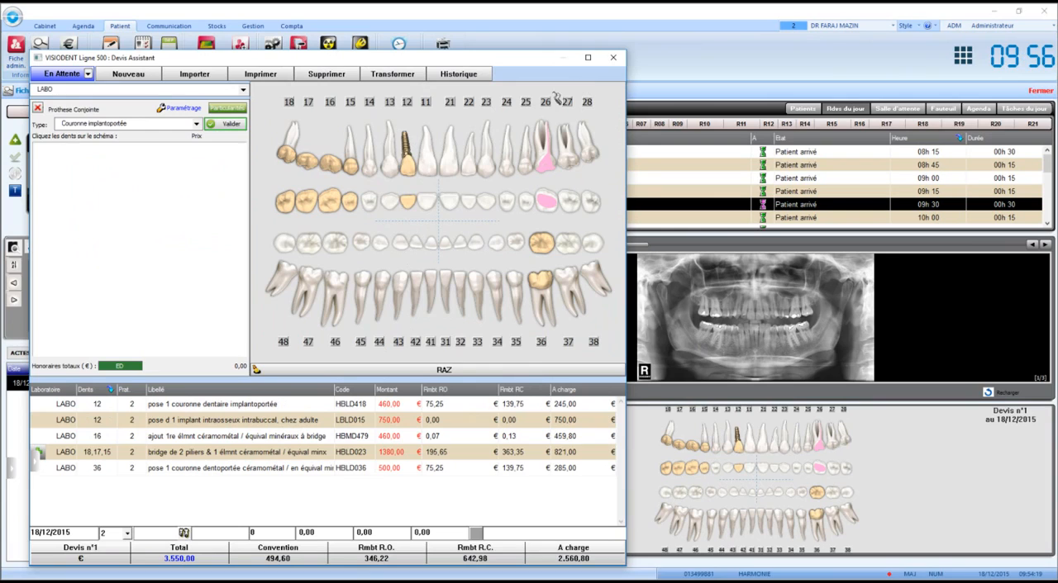
click(87, 76)
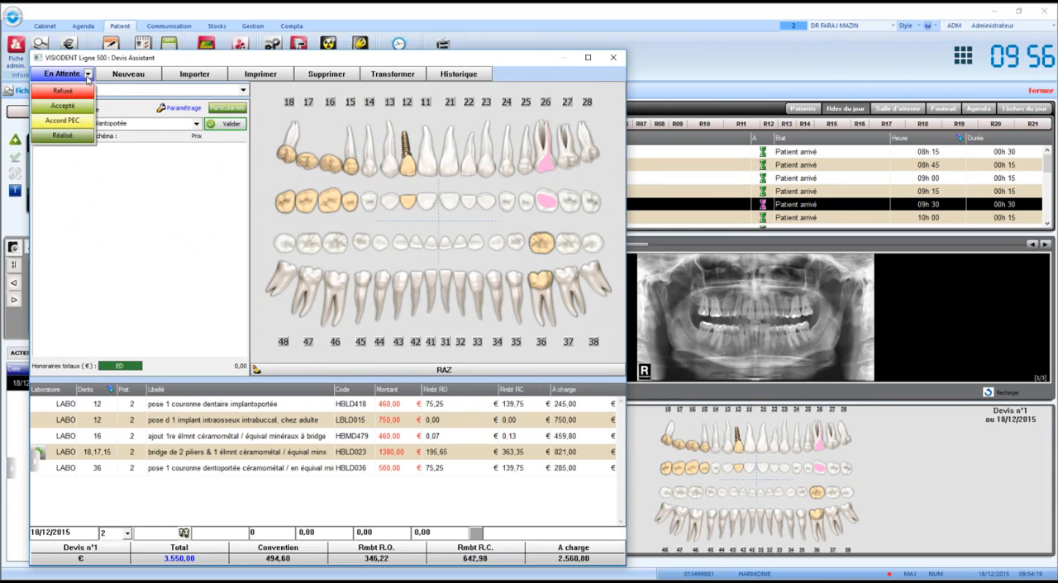
click(89, 76)
click(116, 180)
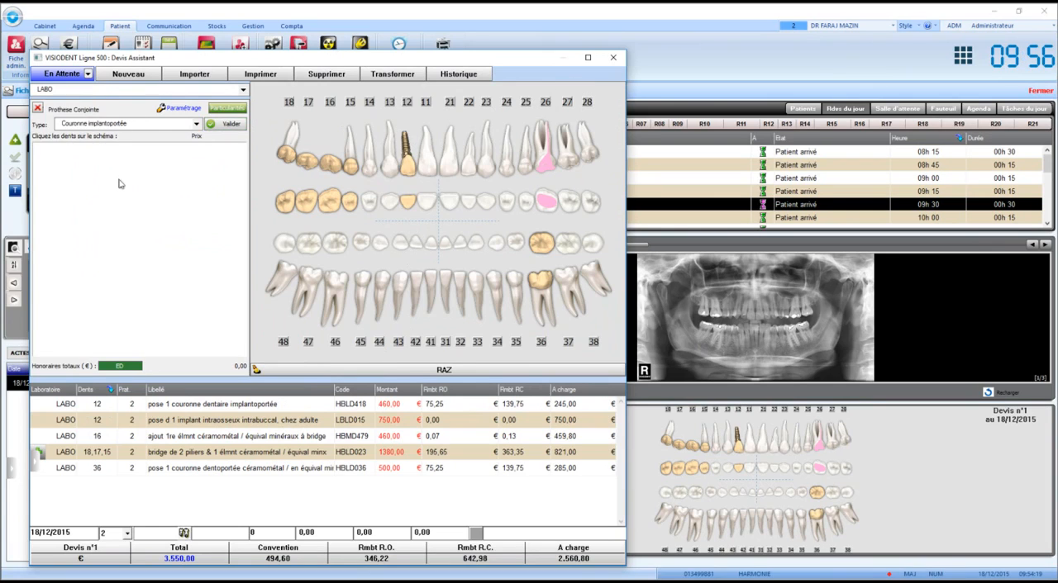
- Generate the printable quote from the Devis Unique 2013 Complement template and look through the resulting Word document
click(260, 75)
double_click(352, 355)
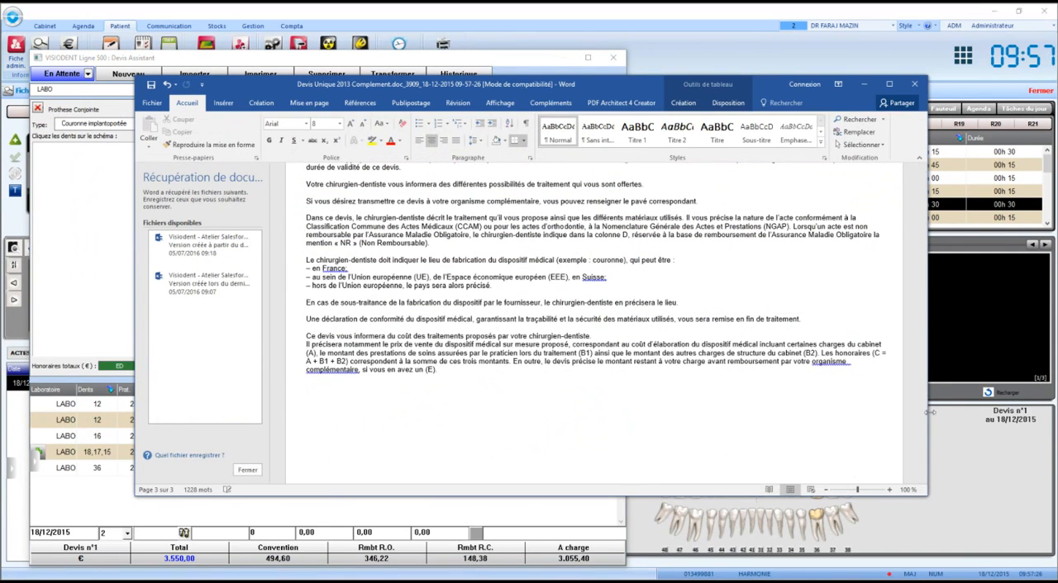
mouse_move(924, 425)
mouse_down()
mouse_move(915, 189)
mouse_move(926, 388)
mouse_move(923, 338)
mouse_up()
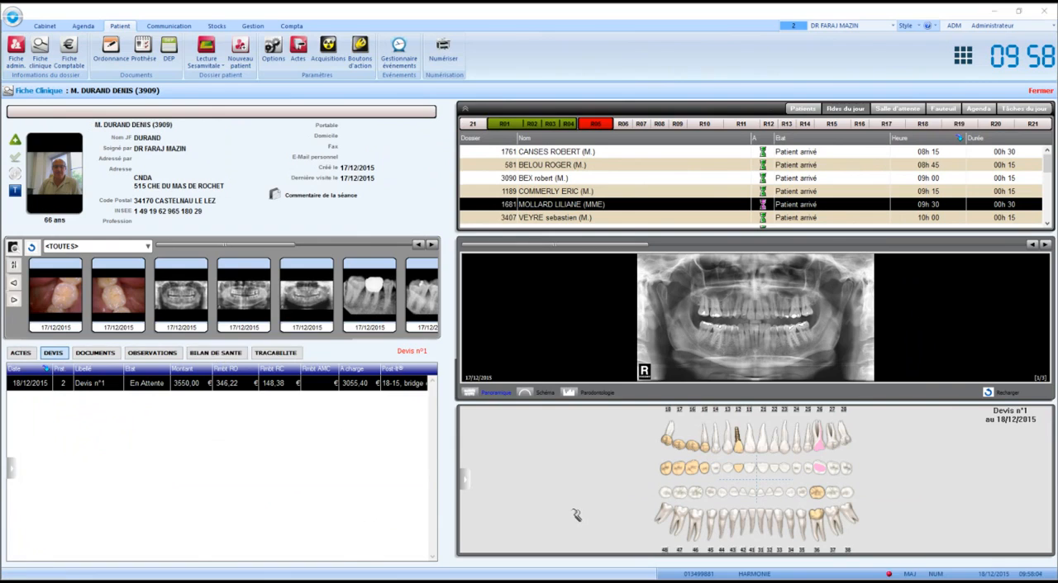
- Check the patient's acts list, return to the quotes list and reopen Devis n°1
click(20, 353)
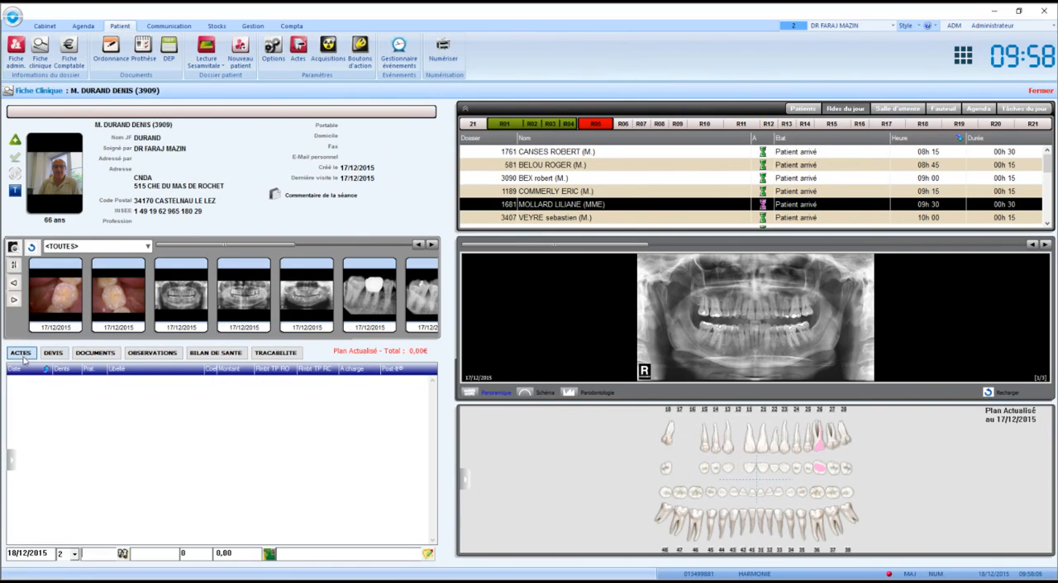
click(52, 353)
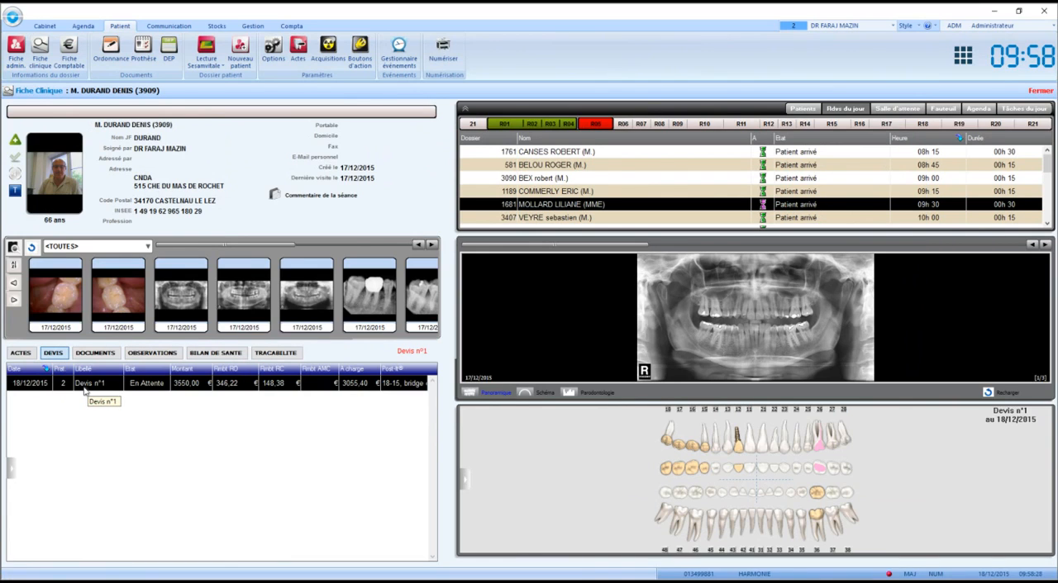
double_click(84, 383)
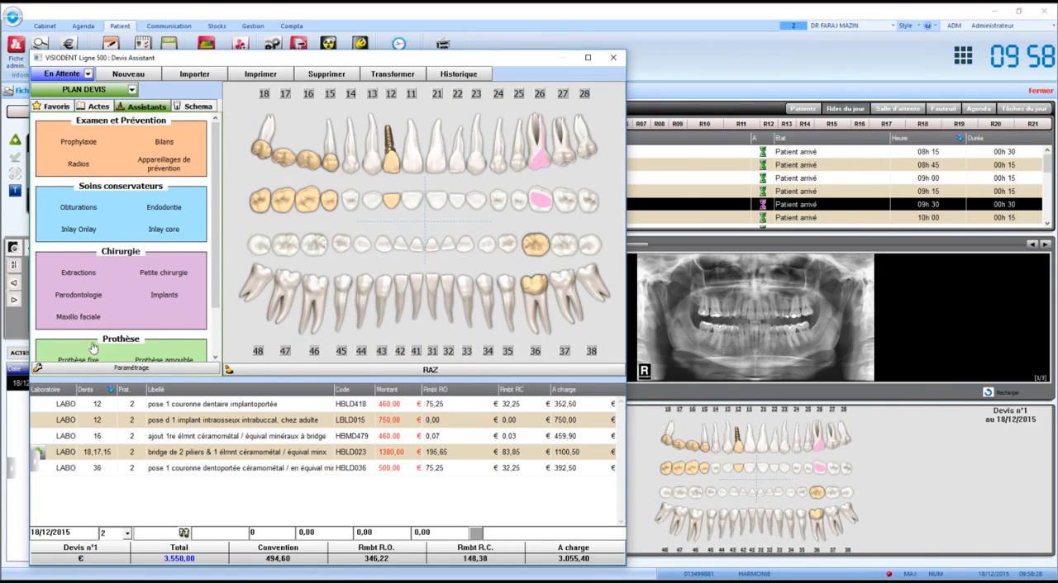
- Transform the quote into a provisional treatment plan (Plan de Traitement prévisionnel)
click(88, 74)
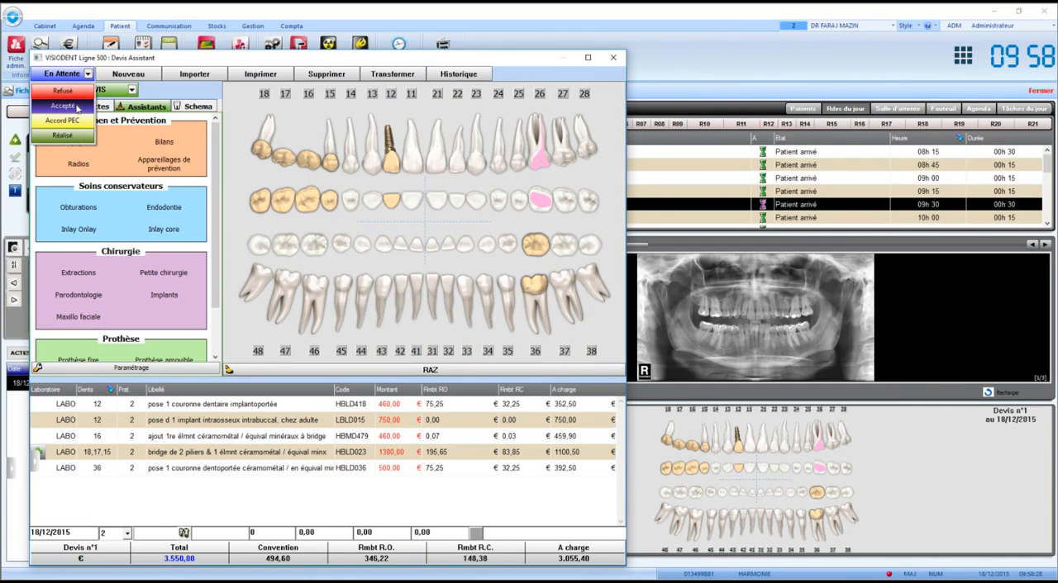
click(546, 68)
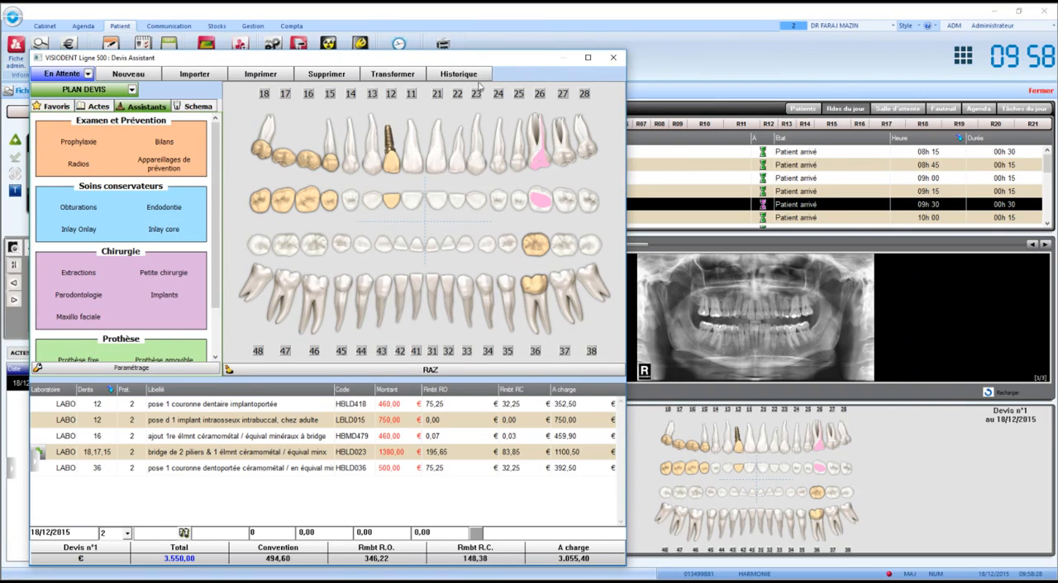
click(397, 76)
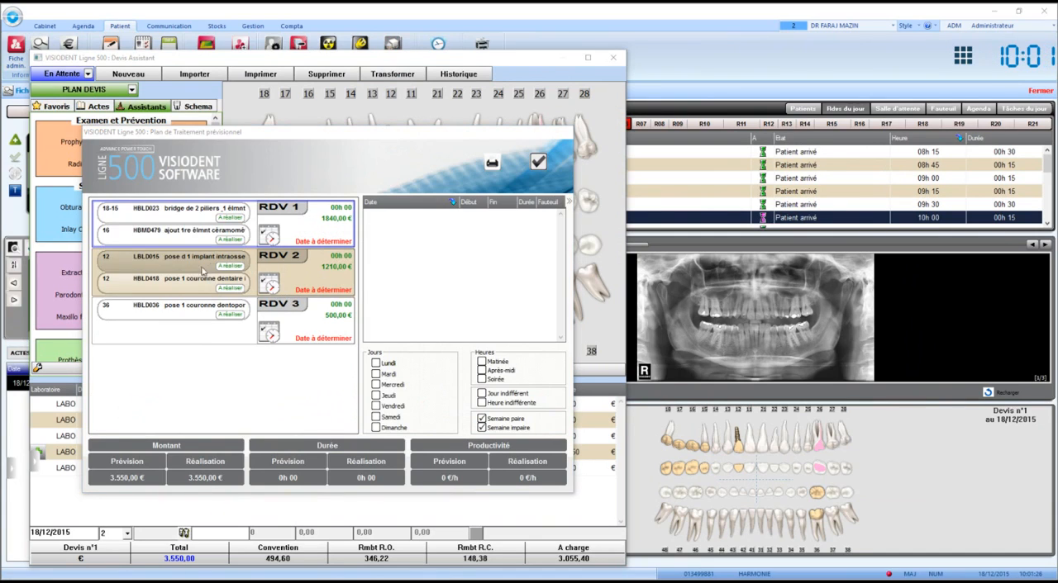
- Move the tooth 36 crown into appointment RDV 1 and set the duration of RDV 1 to 01h30
click(187, 312)
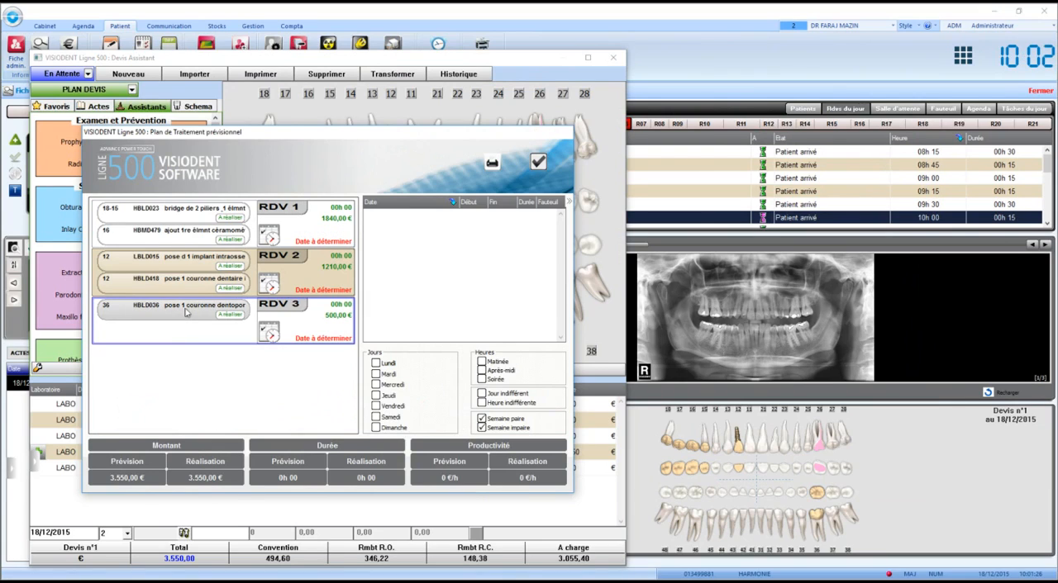
drag(186, 311, 209, 222)
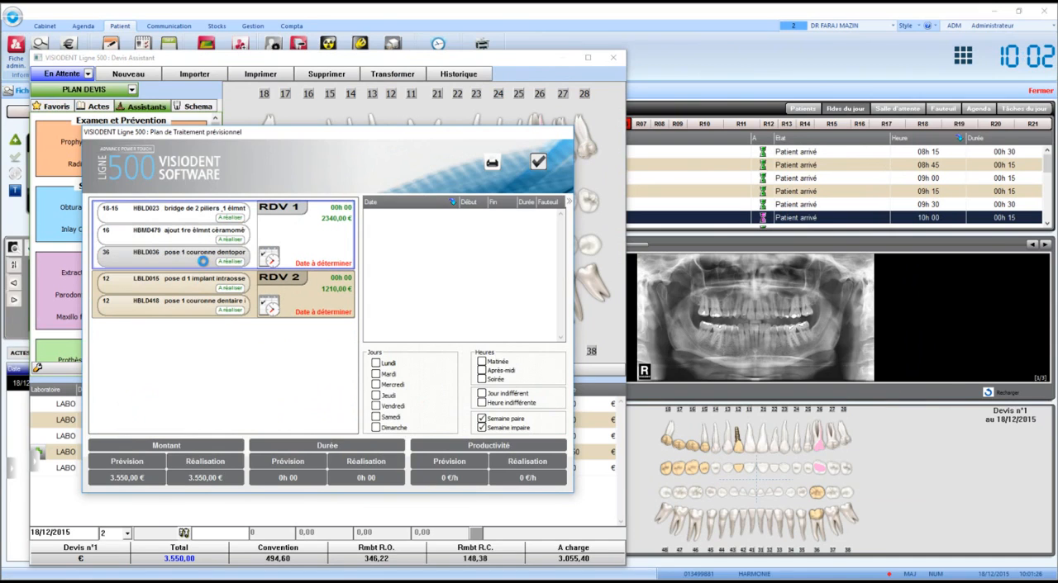
click(337, 210)
key(BackSpace)
text(1)
key(Return)
- Filter the available slots to Monday (Lundi) and examine the 21 December 2015 18h00 slot in the day's agenda
click(377, 364)
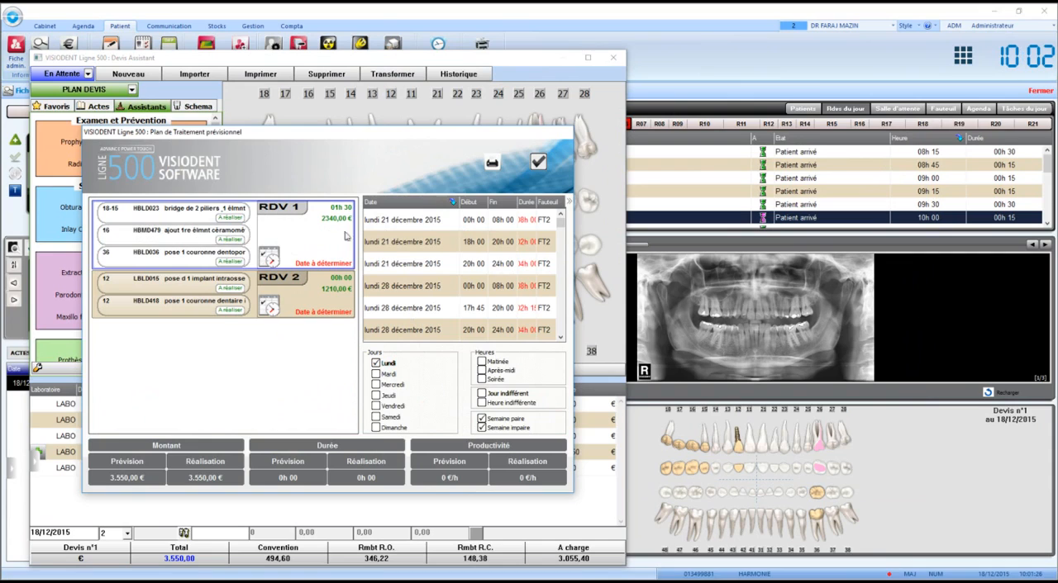
click(389, 229)
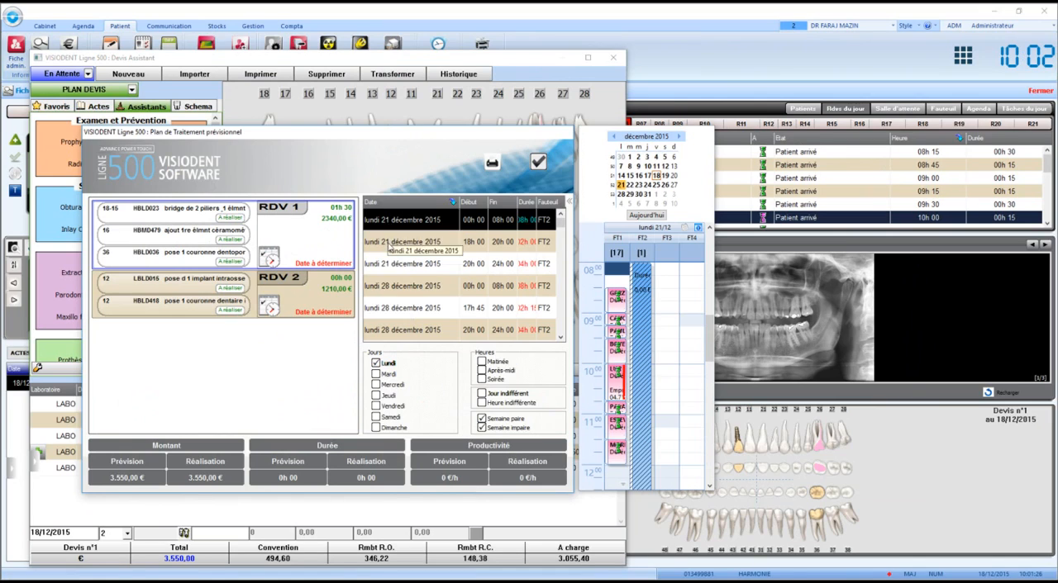
click(389, 247)
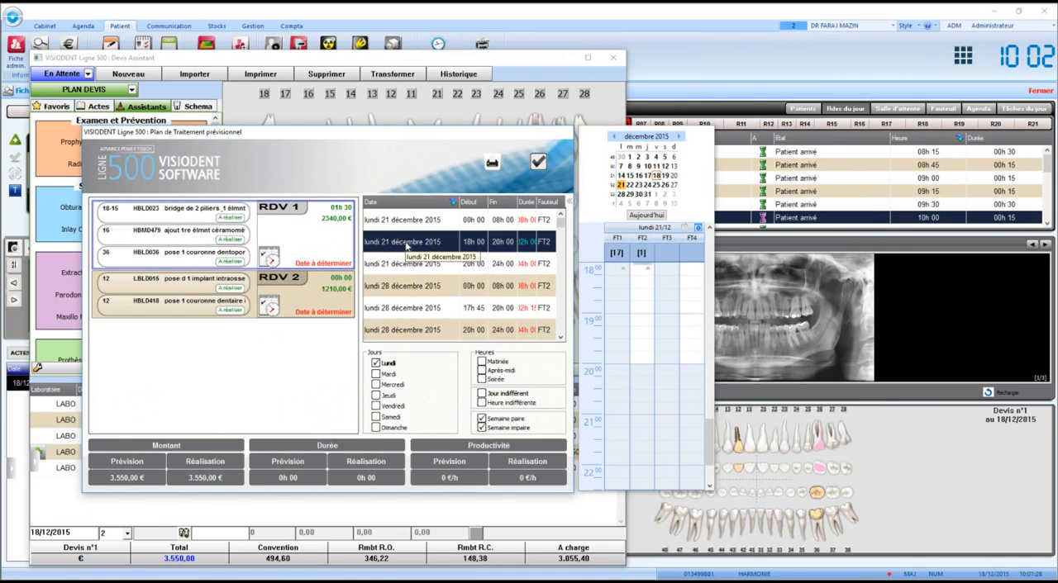
drag(713, 298, 809, 295)
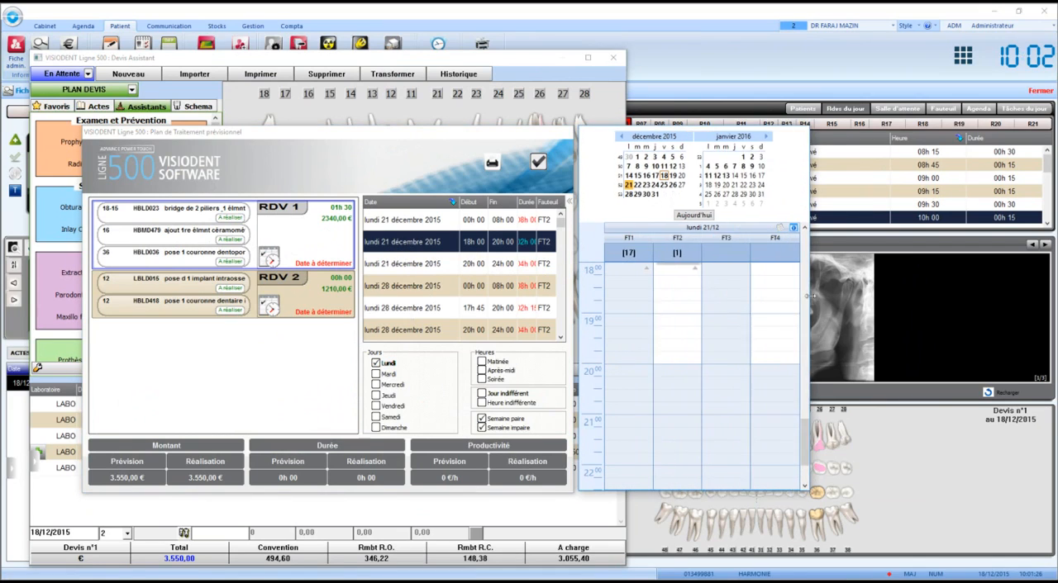
drag(803, 432, 794, 402)
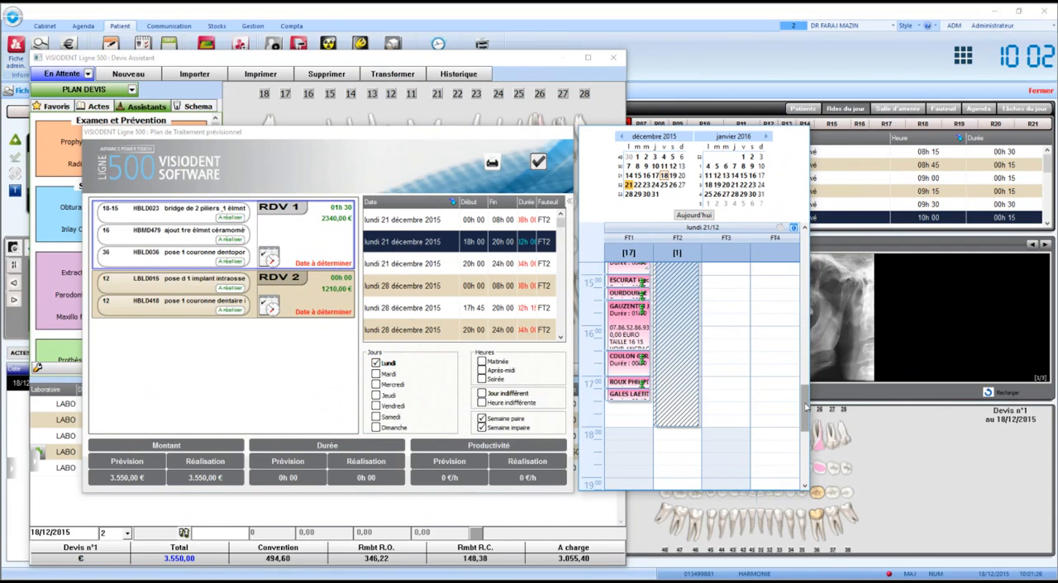
mouse_move(805, 407)
mouse_down()
mouse_move(803, 388)
mouse_move(808, 397)
mouse_up()
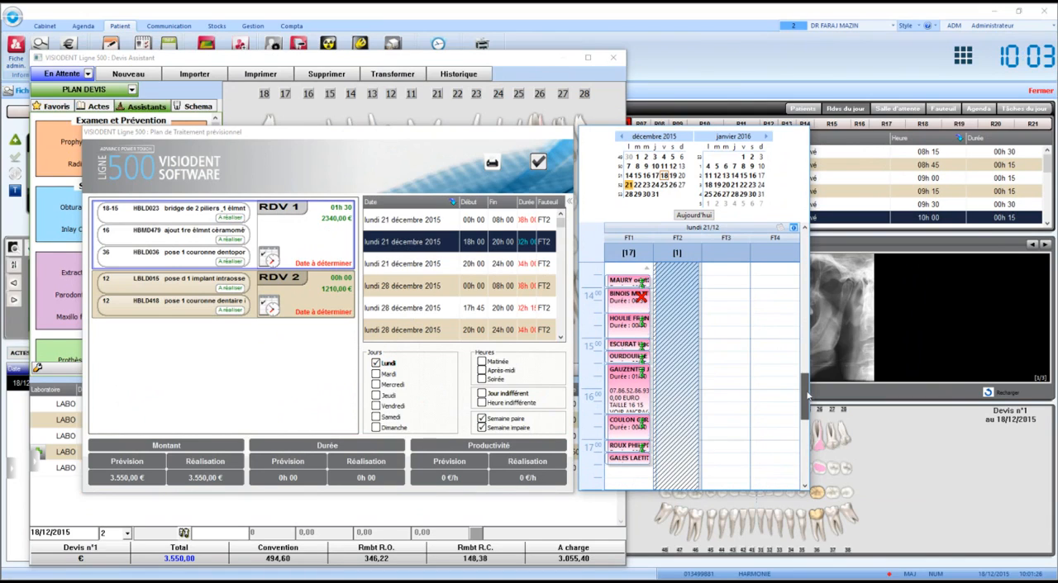
- Book RDV 1 in the 21 December 2015 18h00 slot with Couronne as the appointment type and validate it
double_click(430, 243)
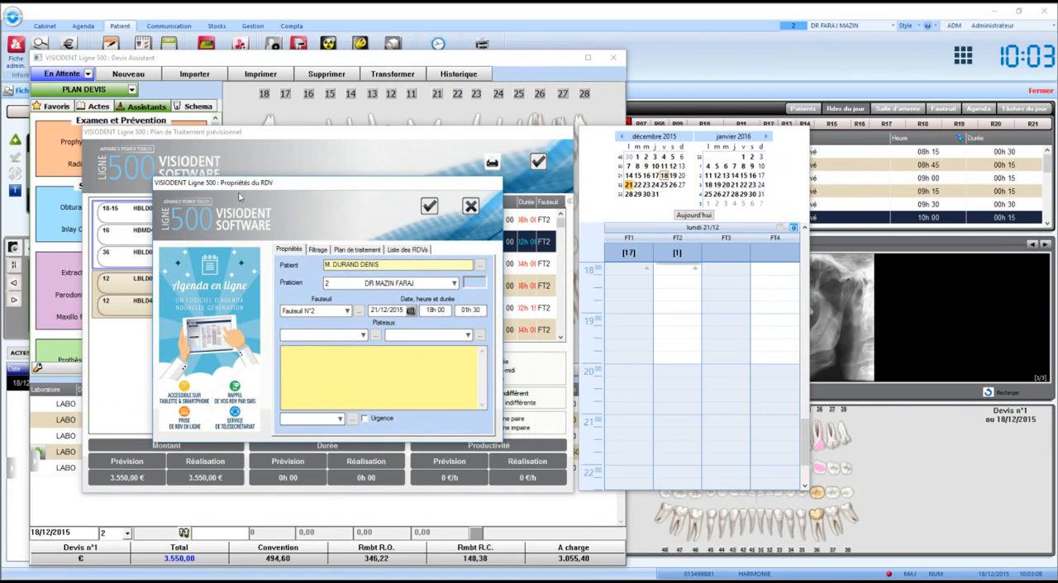
drag(245, 185, 344, 170)
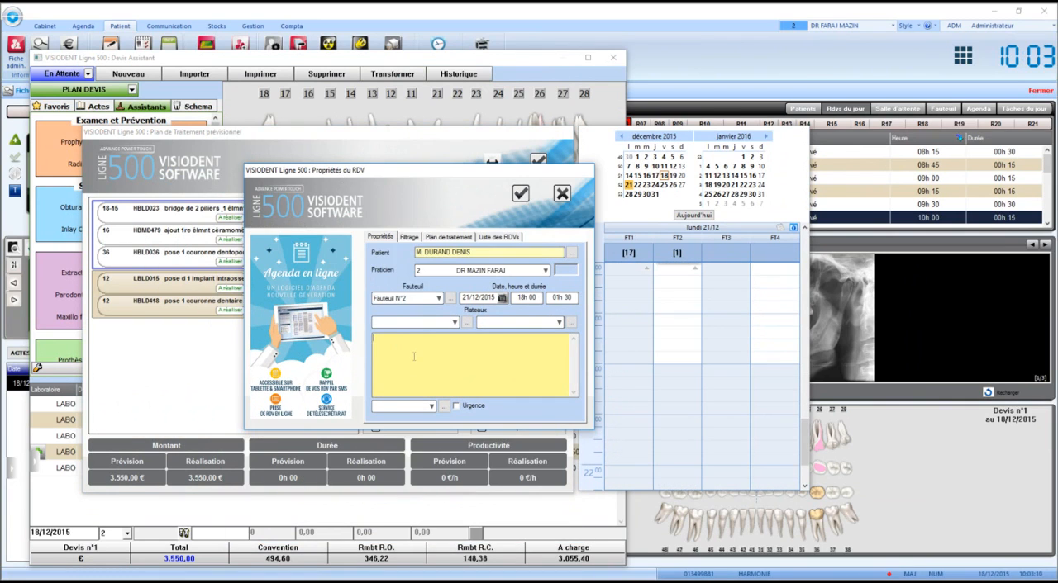
click(445, 322)
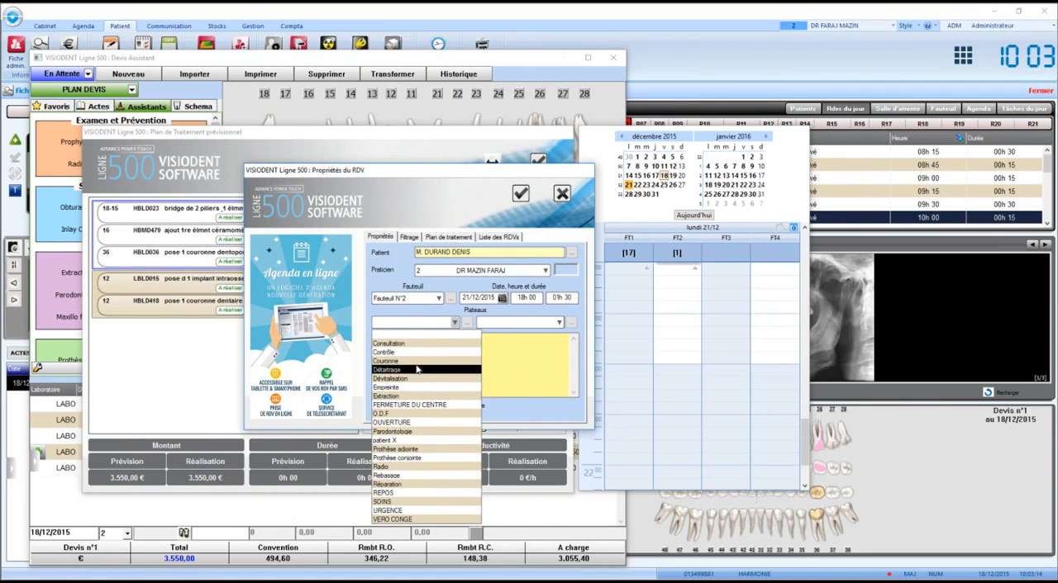
click(417, 361)
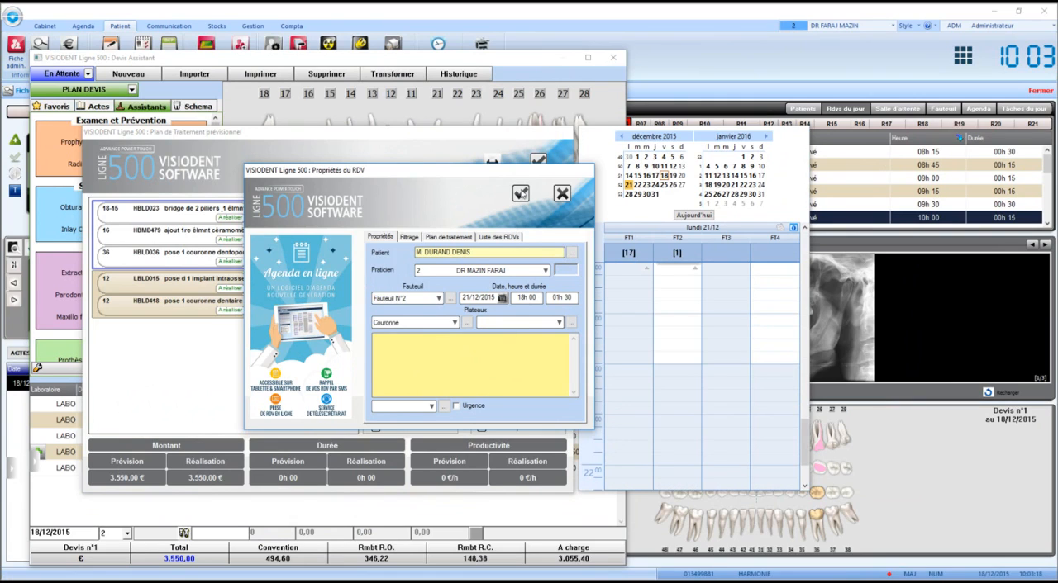
click(520, 194)
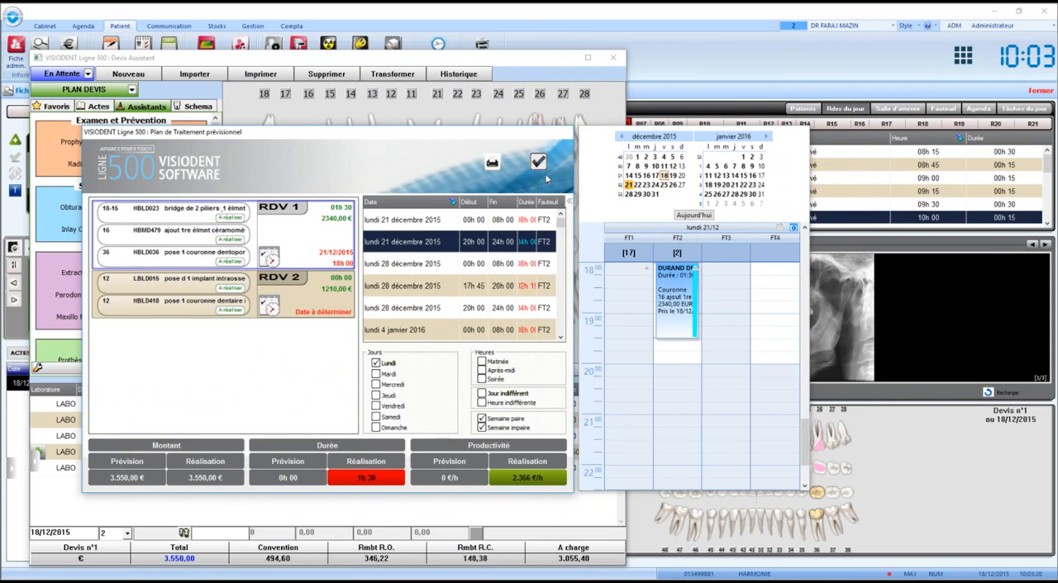
- Open the appointment properties for RDV 2, cancel without booking, and validate the treatment plan
click(270, 304)
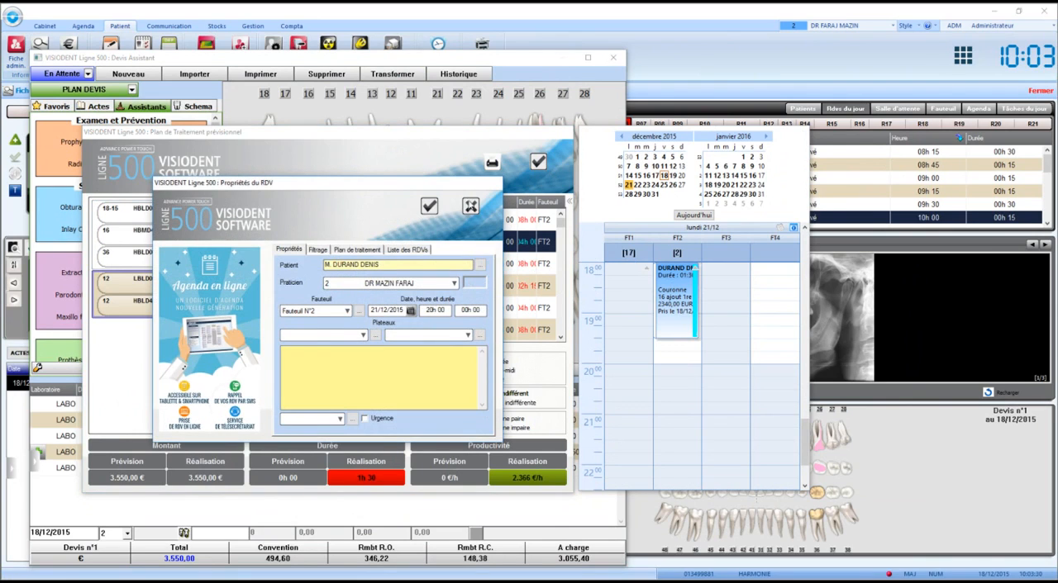
click(470, 206)
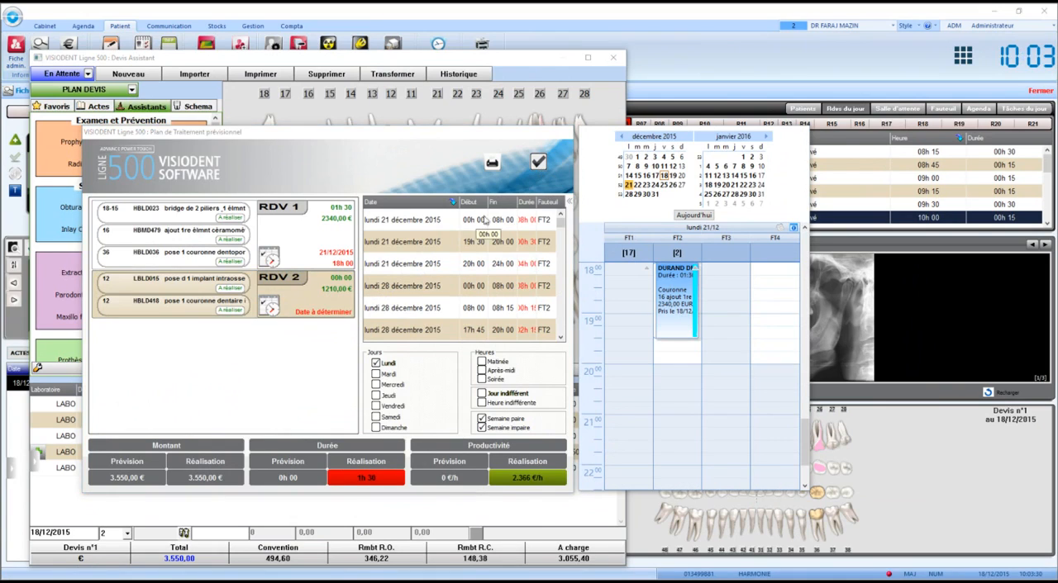
click(538, 164)
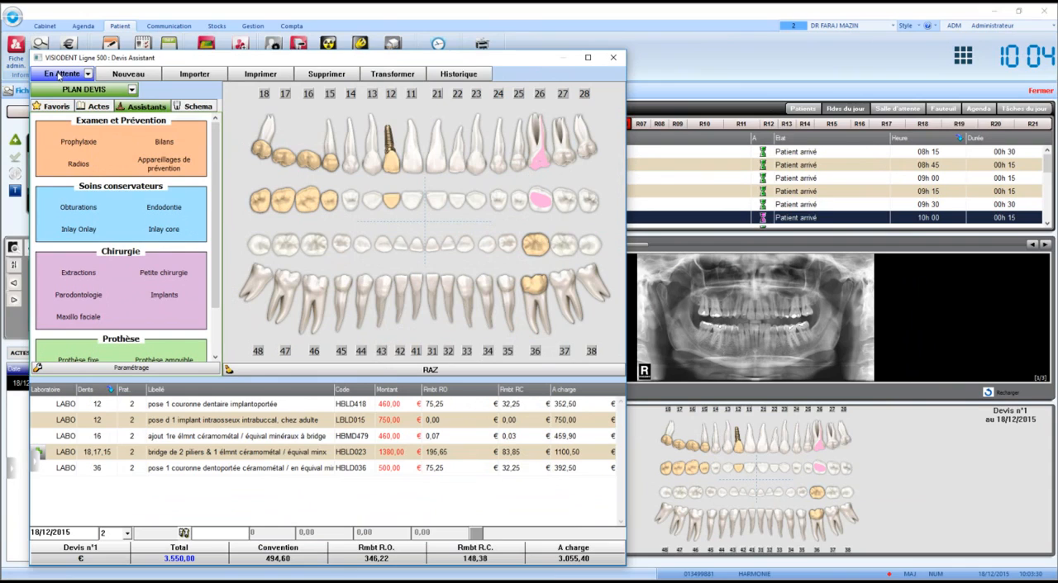
- Set the quote's status to Accepté and close the quote assistant
click(59, 74)
click(62, 106)
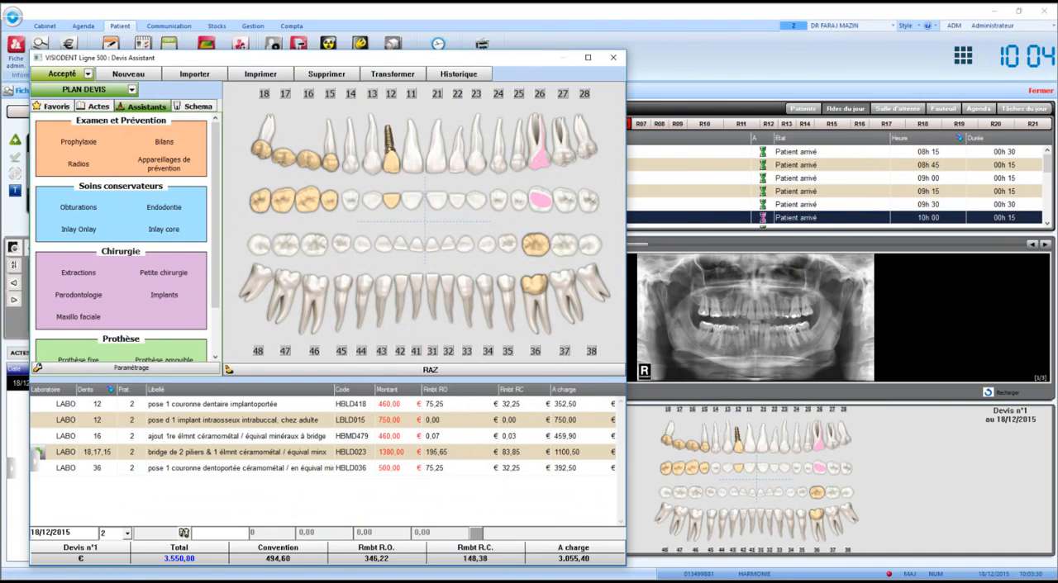
key(Escape)
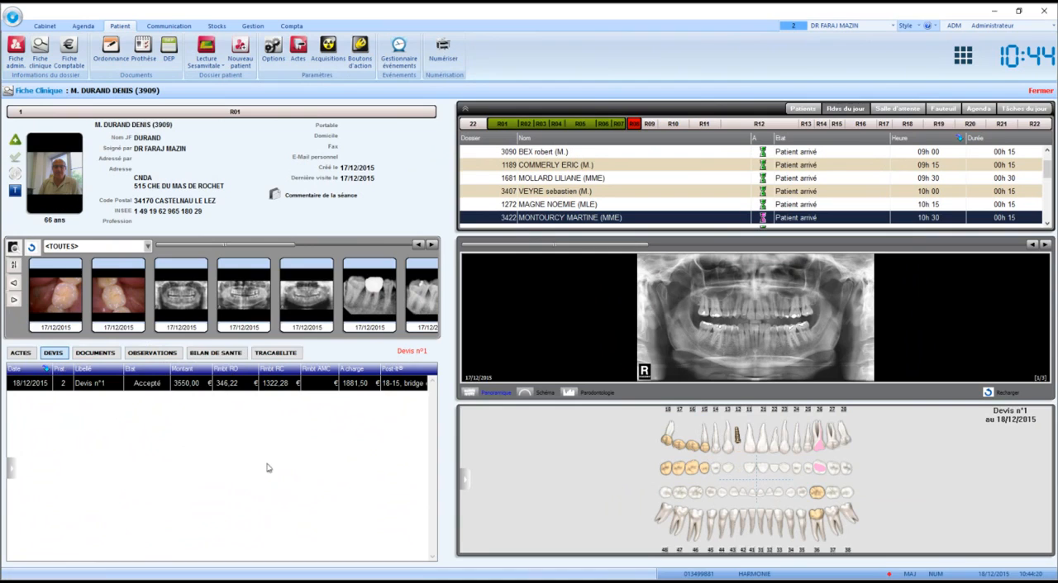
- Display the Plan Traitement on the dental chart and open its acts assistant
click(467, 481)
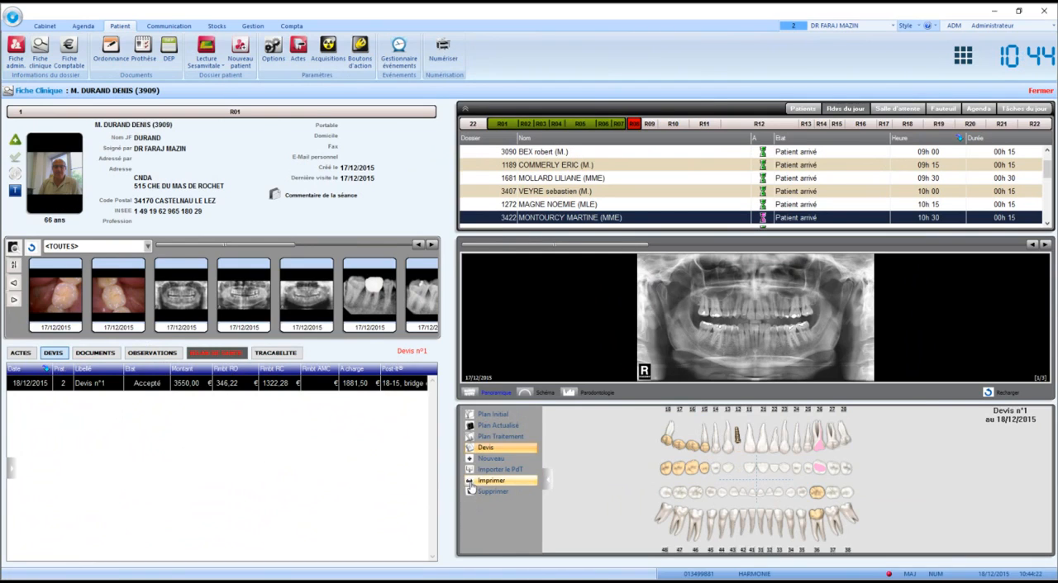
click(504, 438)
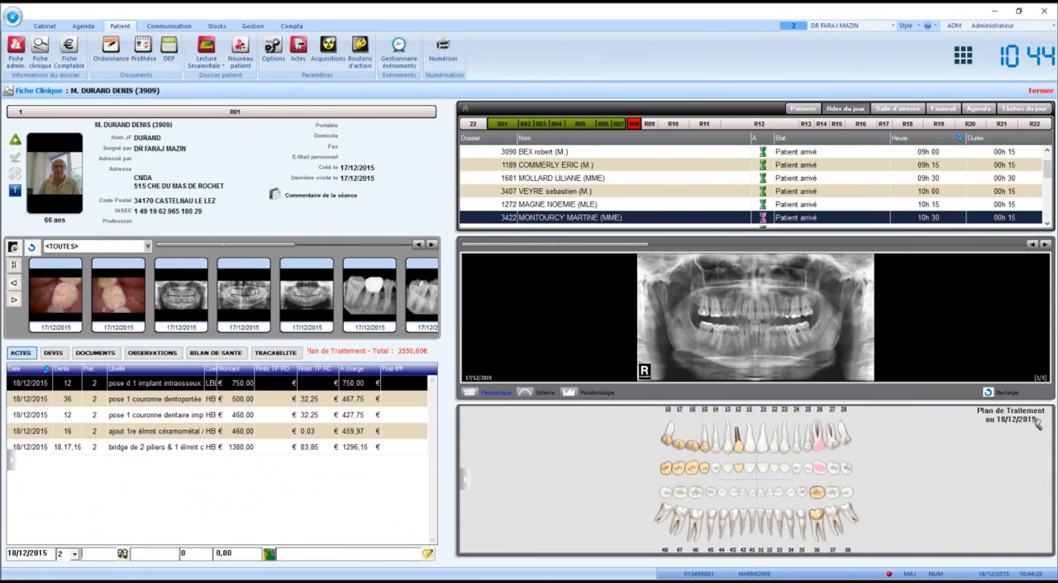
double_click(879, 477)
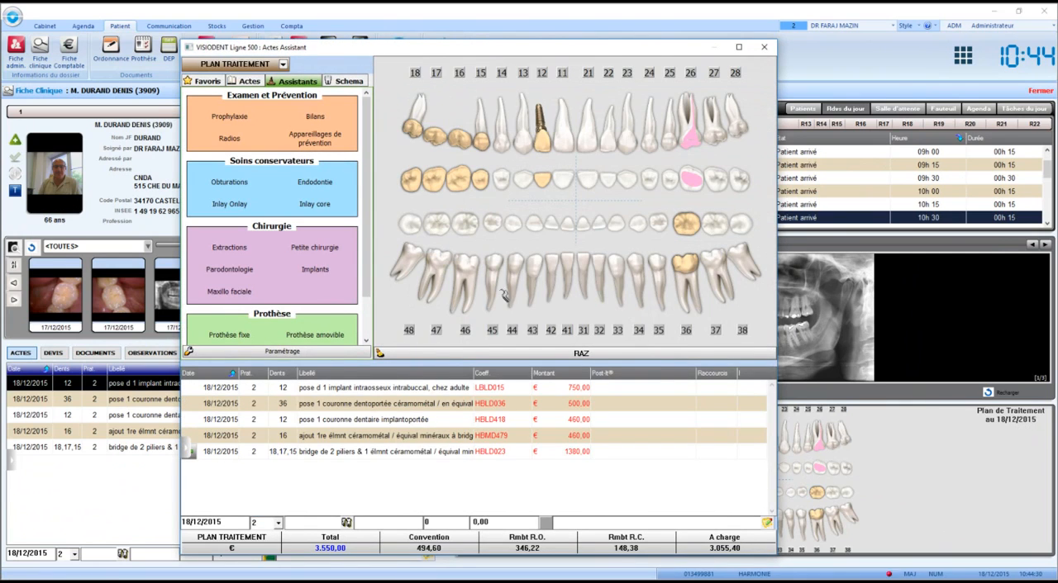
- Add a filling (Obturations) on tooth 23 covering the occlusal, mesial and distal faces to the treatment plan
click(244, 182)
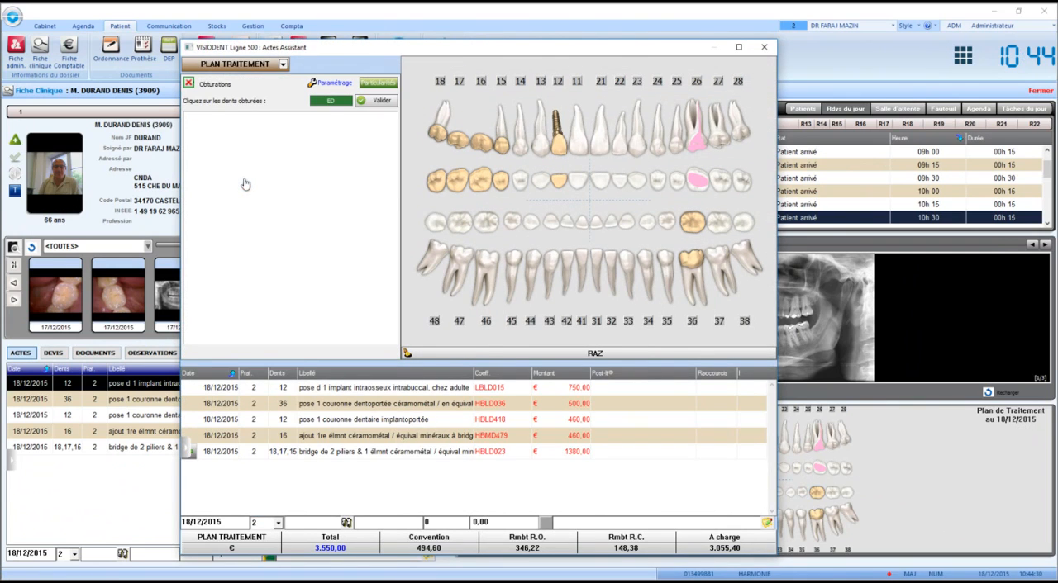
click(645, 145)
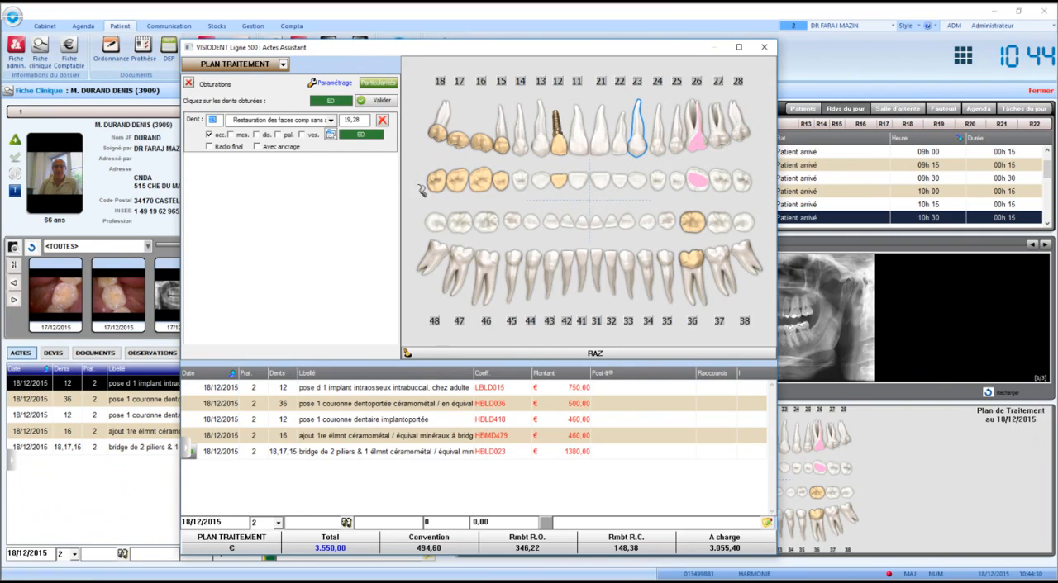
click(256, 135)
click(377, 102)
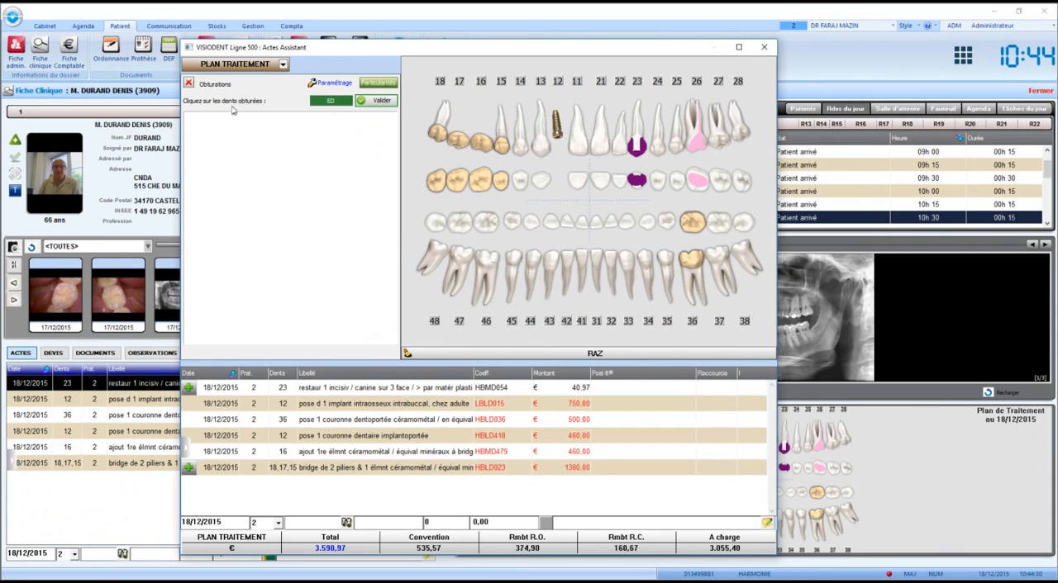
click(189, 85)
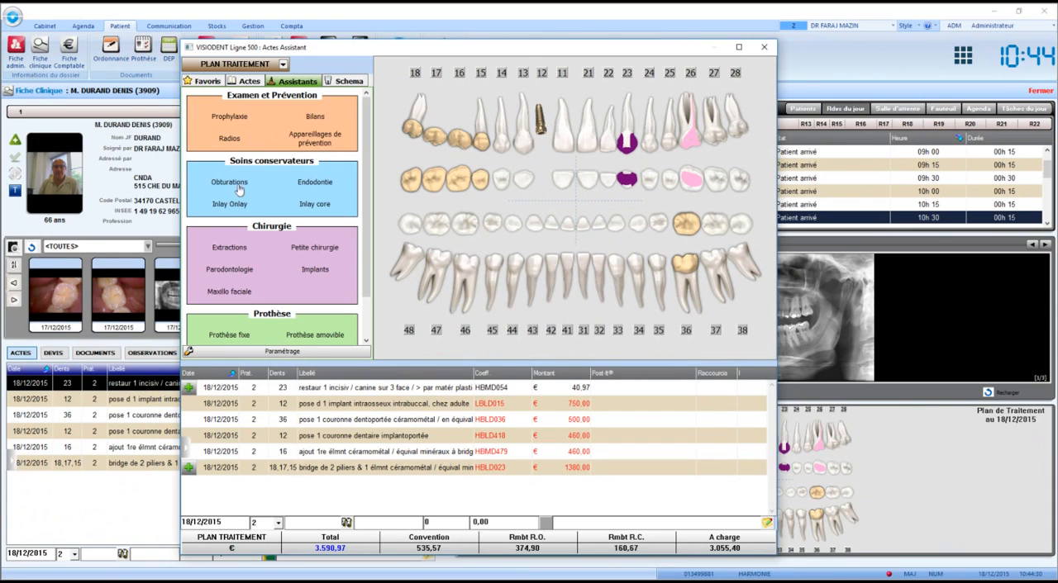
- Add a Pulpectomie on tooth 47 with Radio endodontie set to Forfait 3 Radios, and close the acts assistant
click(327, 187)
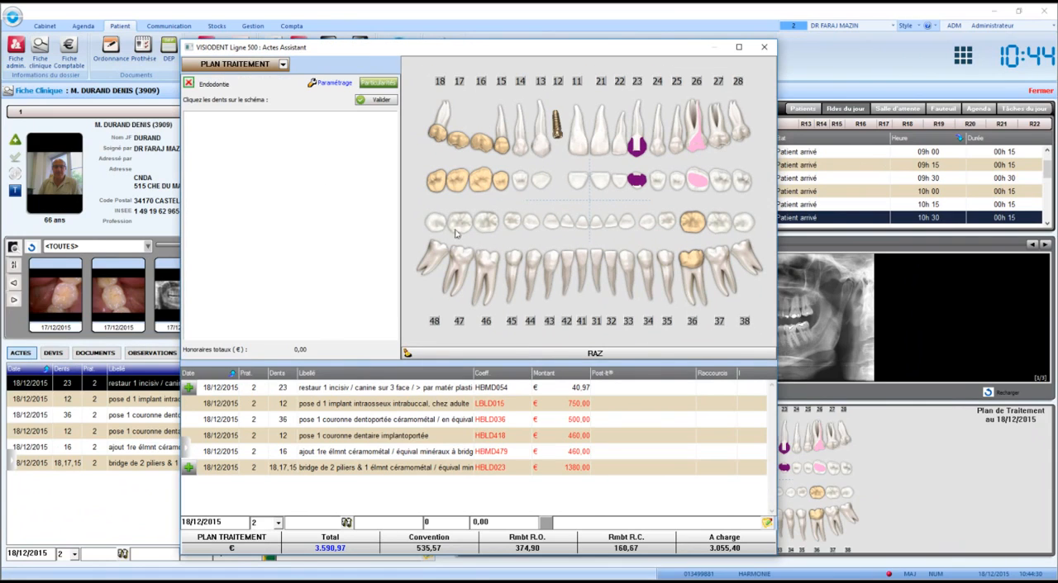
click(465, 266)
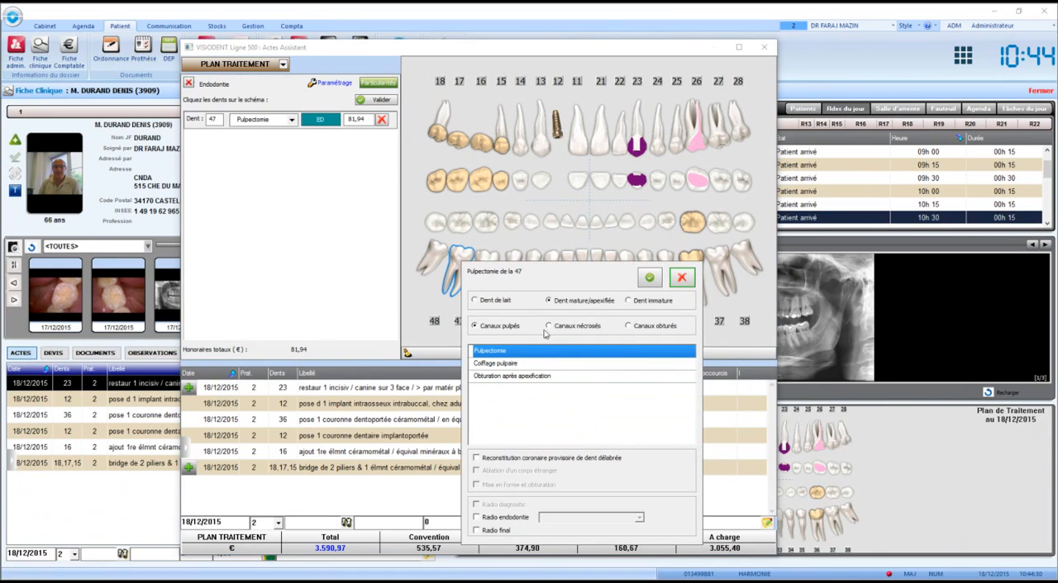
click(523, 522)
click(580, 518)
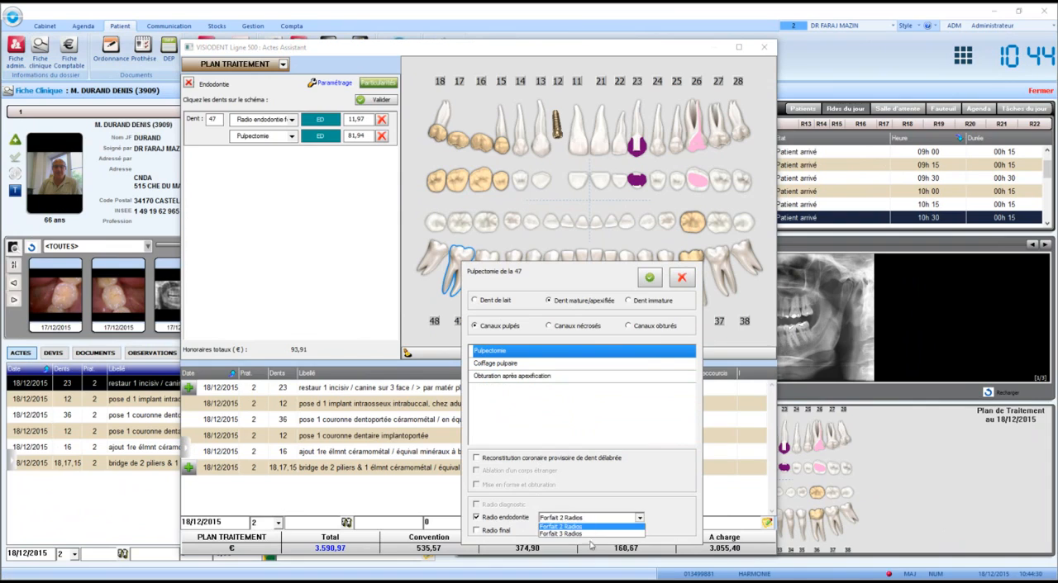
click(588, 521)
click(650, 279)
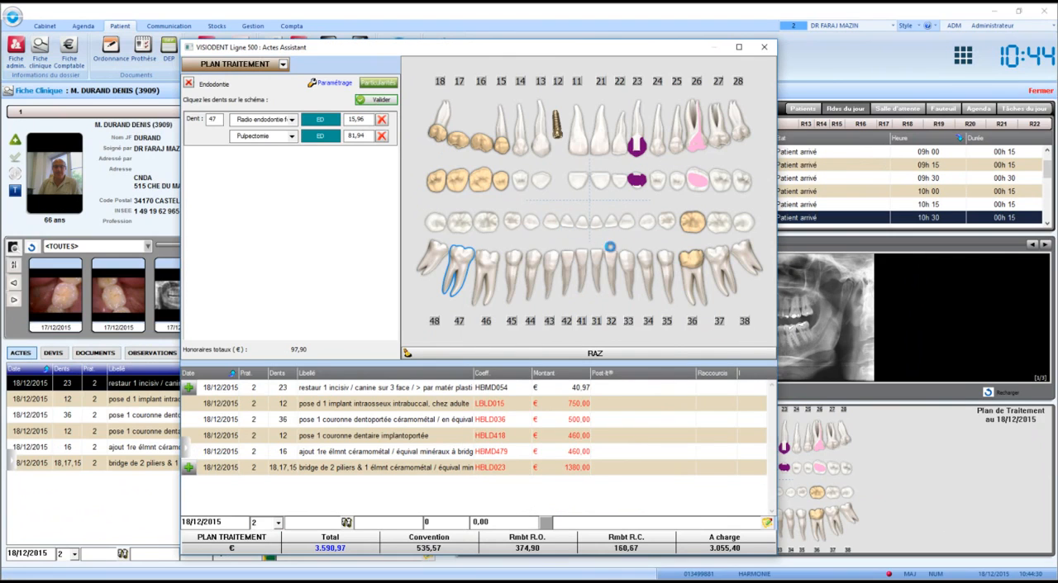
click(767, 48)
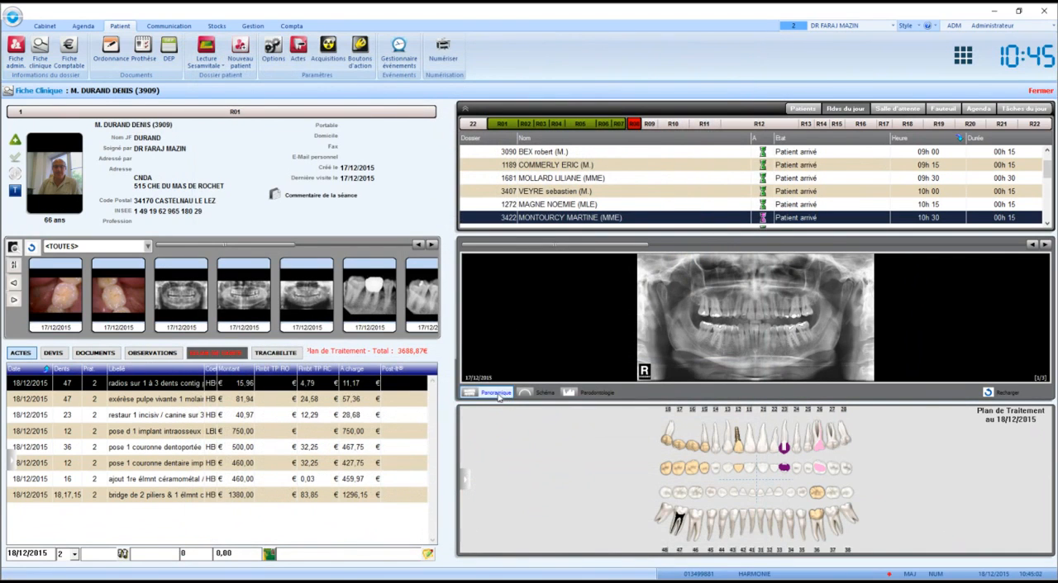
- Show the treatment plan chart in place of the panoramic X-ray and set the other chart to Plan Actualisé
click(543, 395)
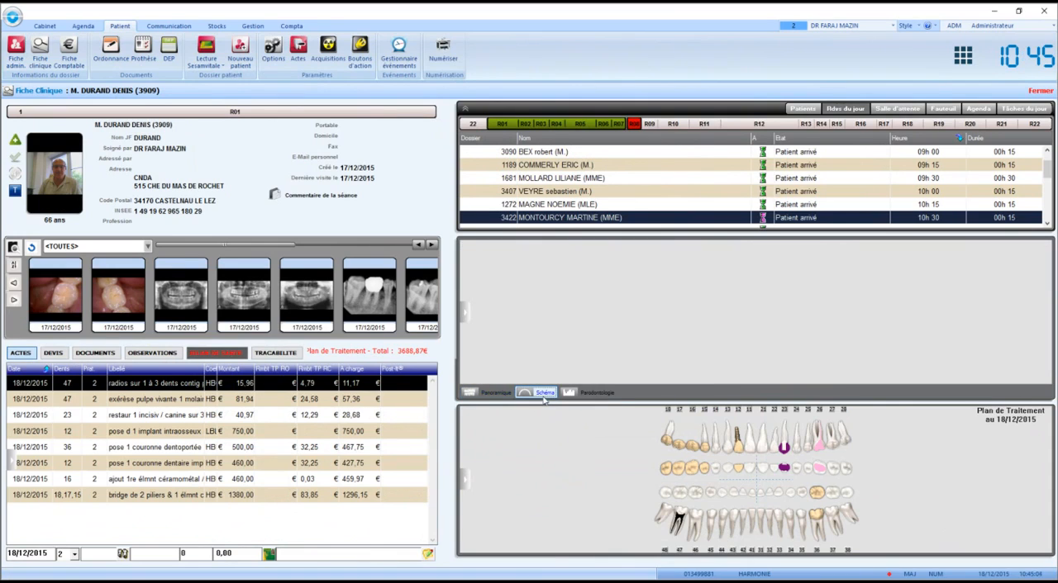
click(466, 484)
click(494, 425)
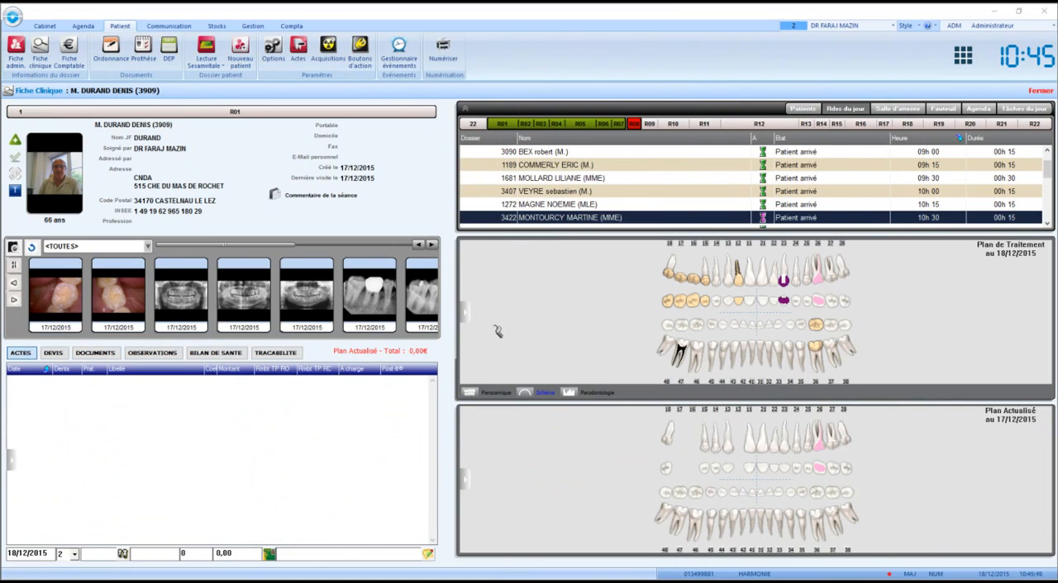
- Transfer only the pulp removal and X-ray acts for tooth 47 from the Plan Traitement to the Plan Actualisé
click(468, 310)
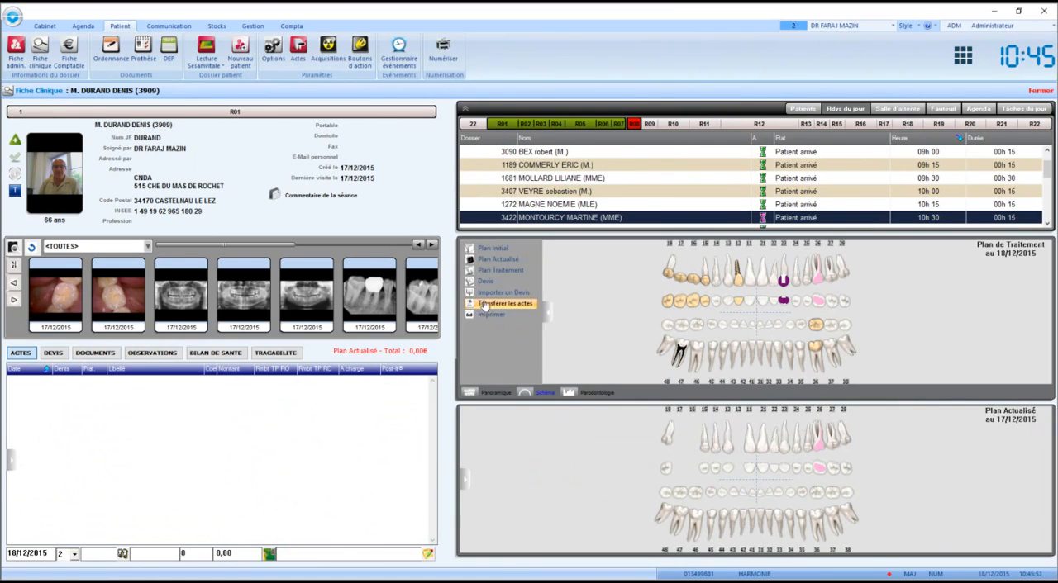
click(491, 304)
click(469, 312)
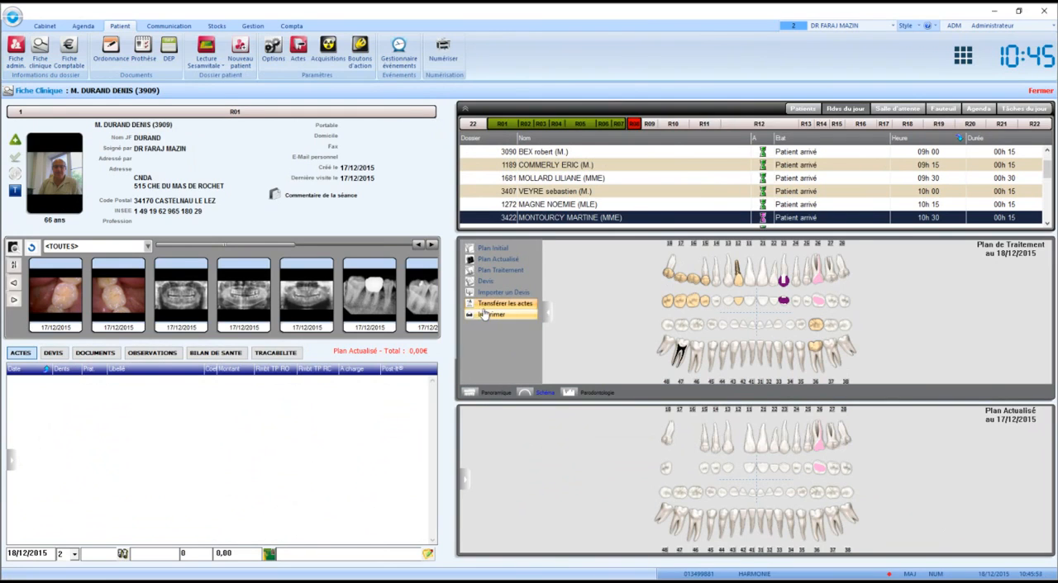
click(490, 308)
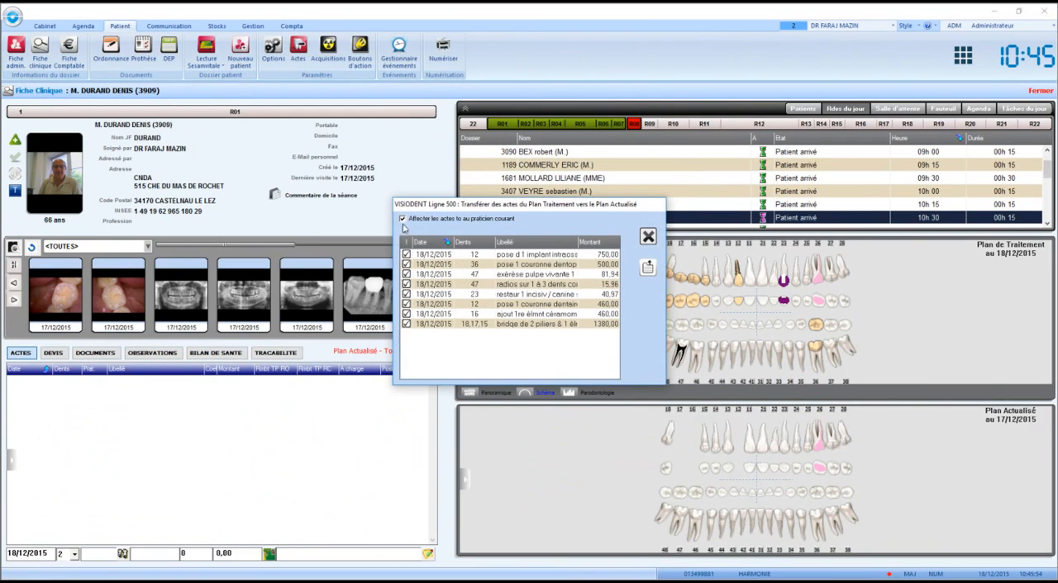
click(410, 242)
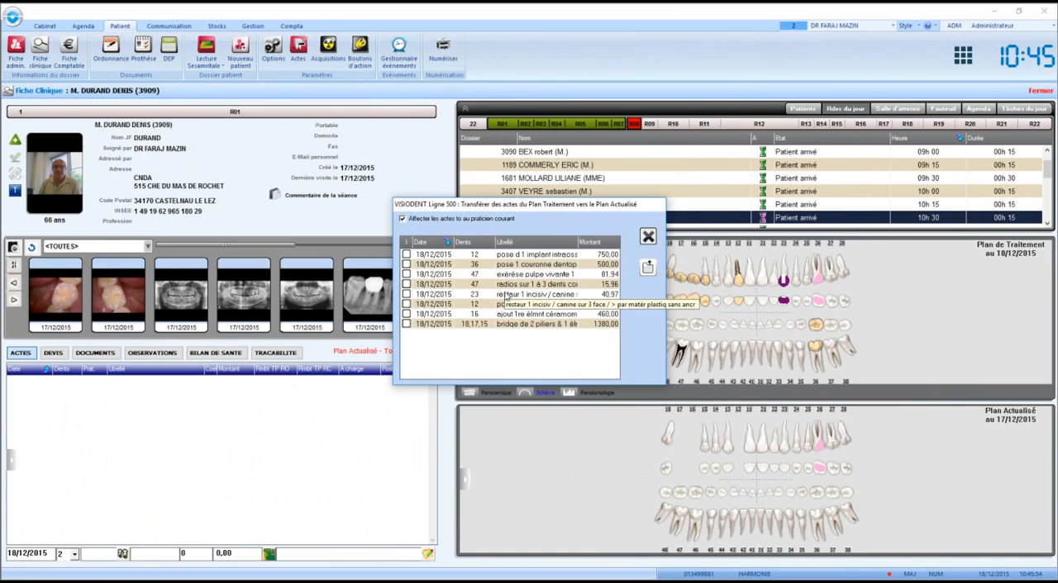
click(406, 274)
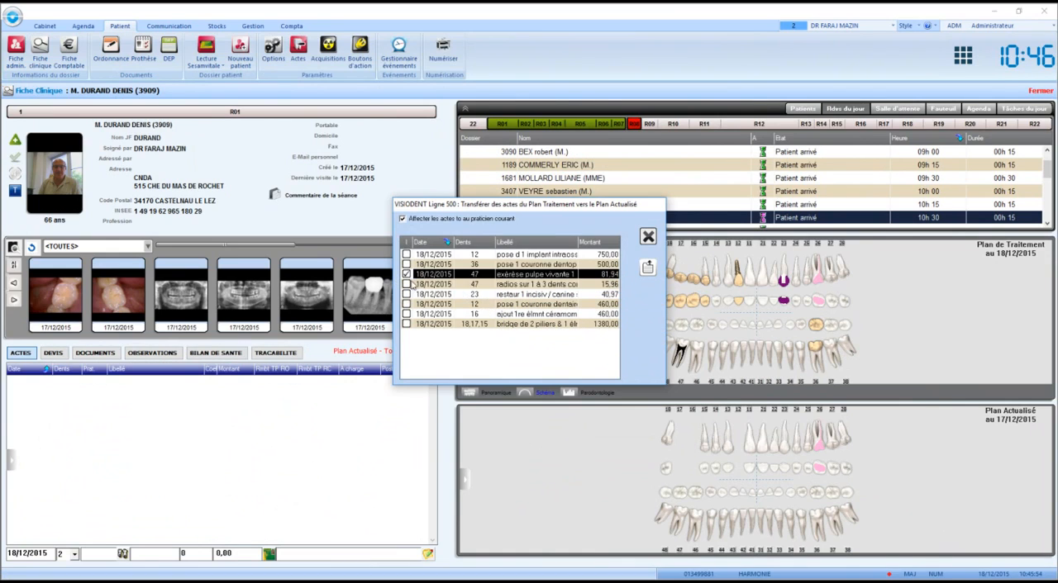
click(405, 283)
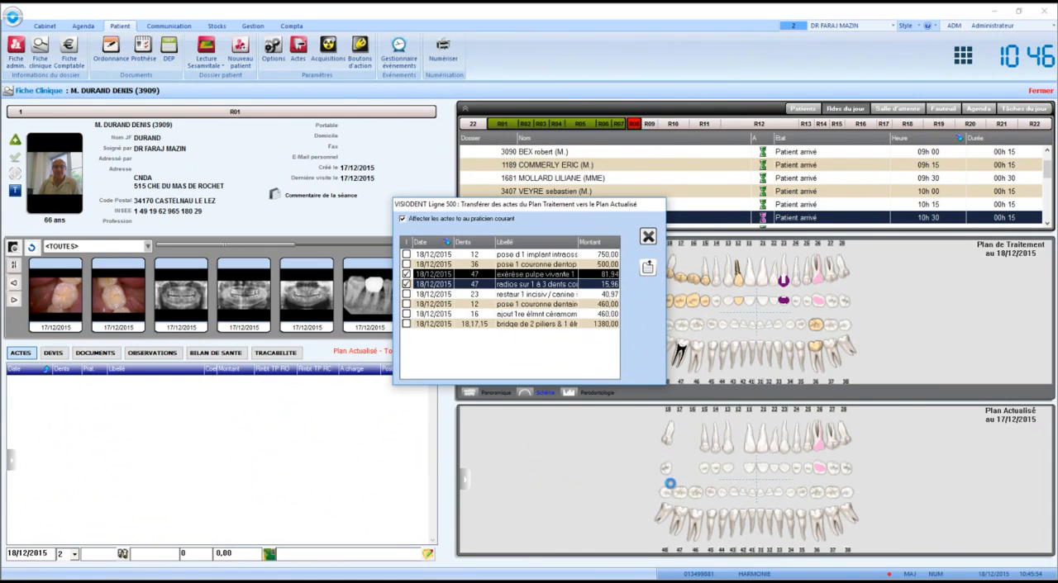
click(648, 239)
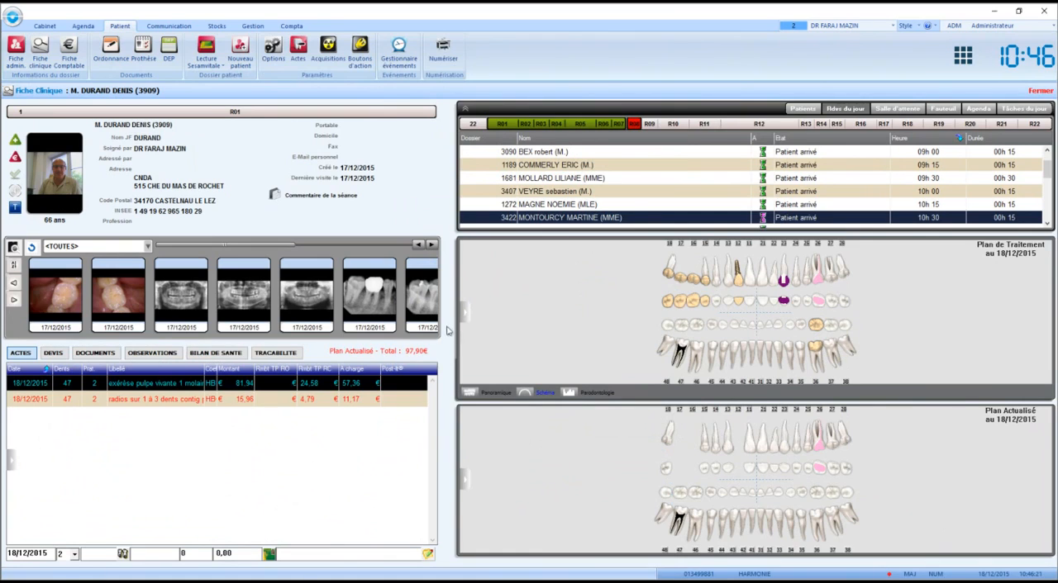
- Open the 09h15 patient's record and the 12h15 patient's record from the day's appointments
click(542, 166)
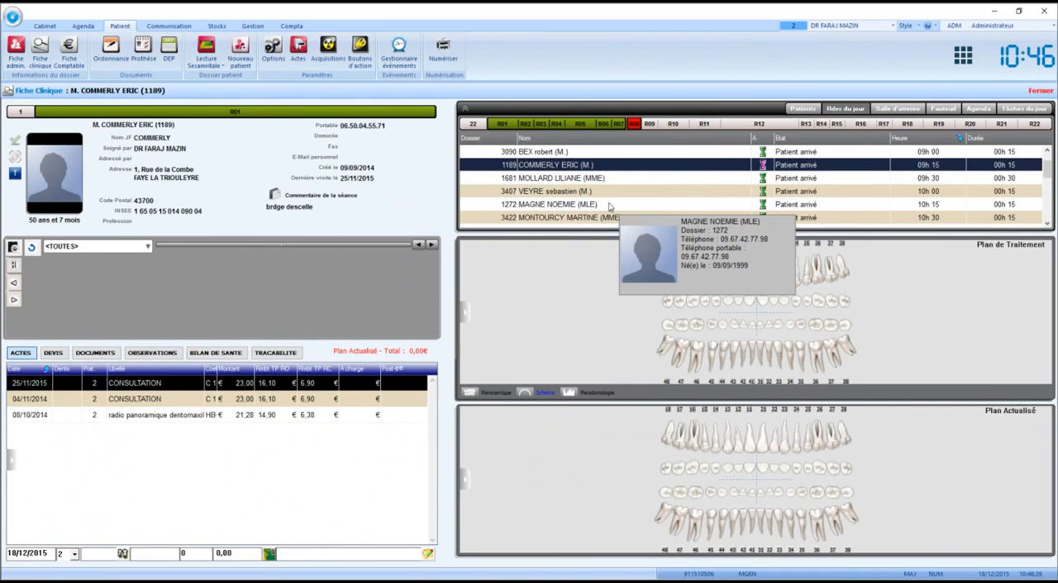
scroll(587, 211, down, 1)
scroll(587, 212, down, 2)
click(571, 192)
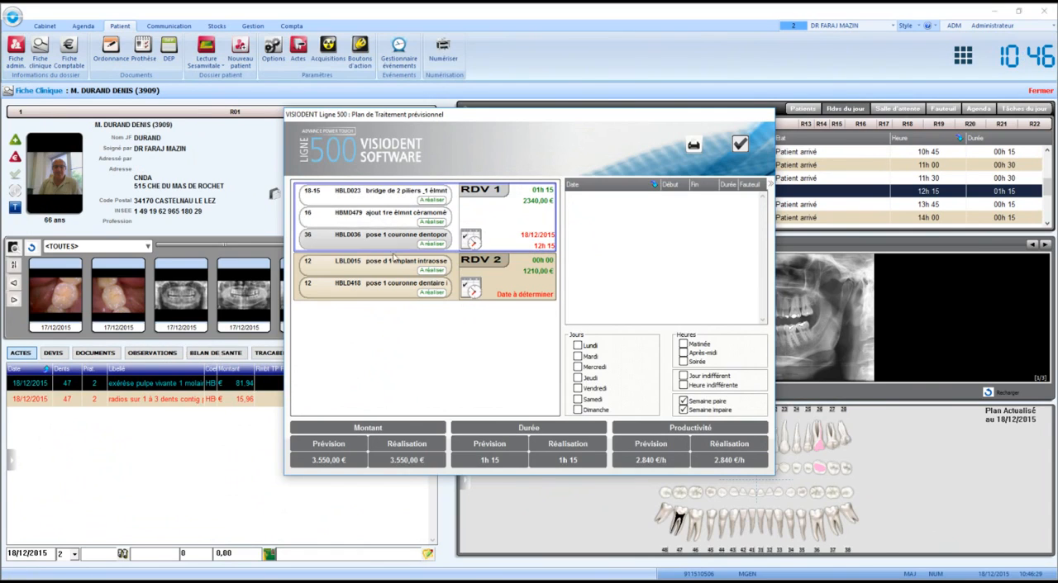
- Move the tooth 36 crown act from RDV 1 to RDV 2, mark RDV 1's acts as performed and validate the plan
drag(383, 236, 383, 291)
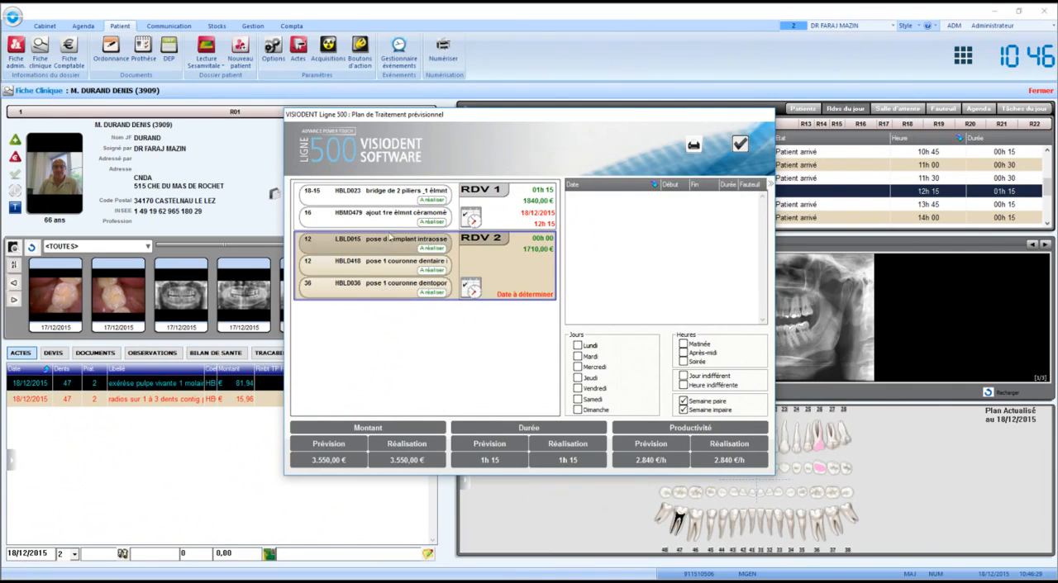
click(471, 192)
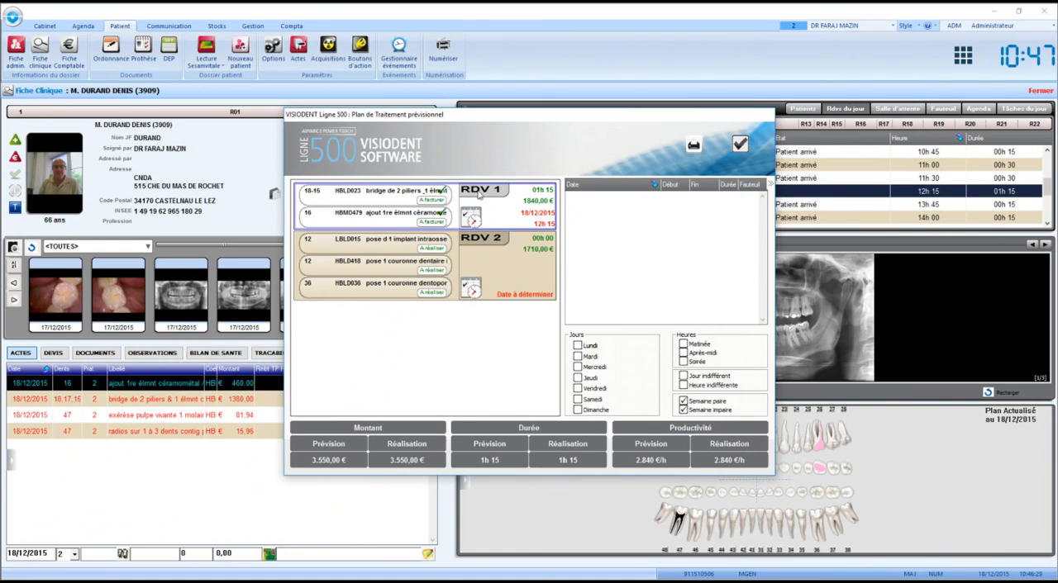
click(738, 145)
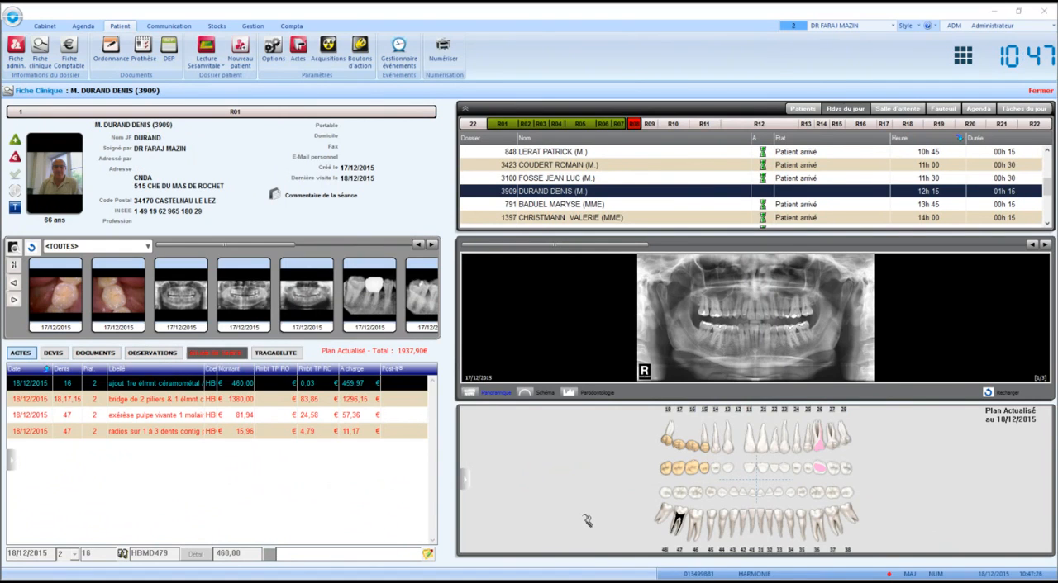
- Add Détartrage et polissage for both arches to the Plan Actuel and select each of the two resulting lines
double_click(586, 520)
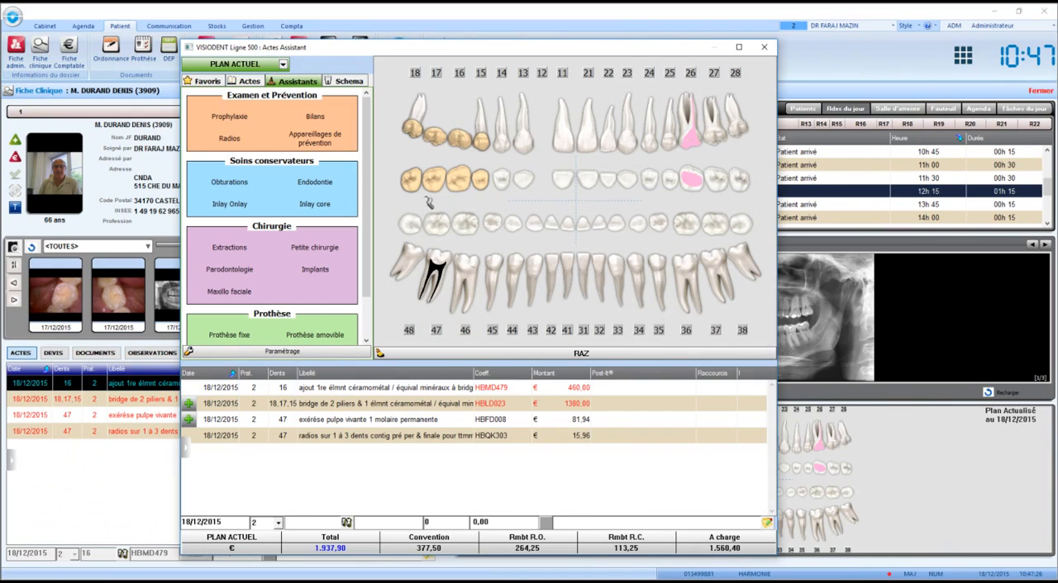
click(247, 121)
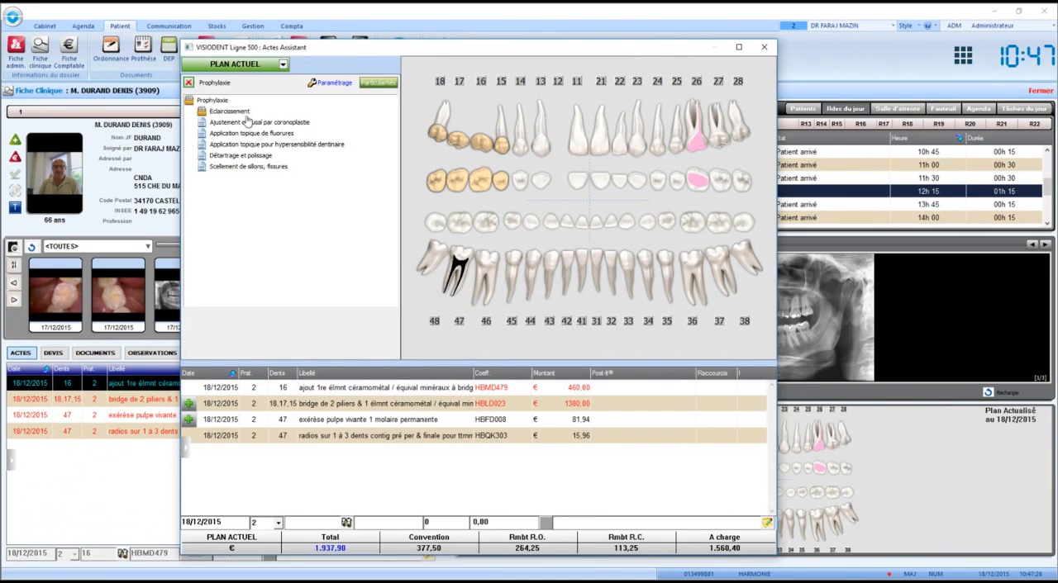
click(219, 156)
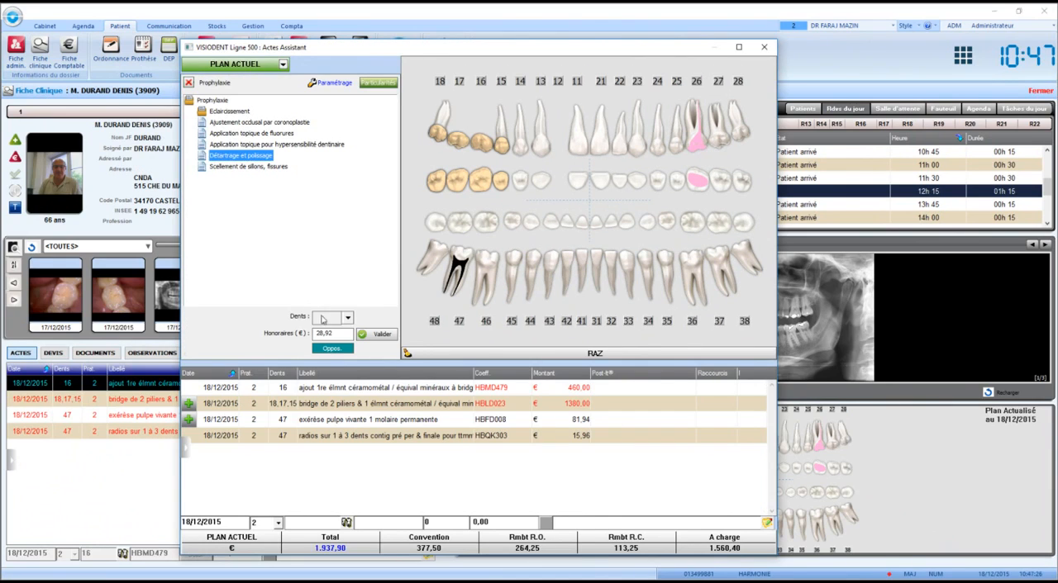
click(348, 320)
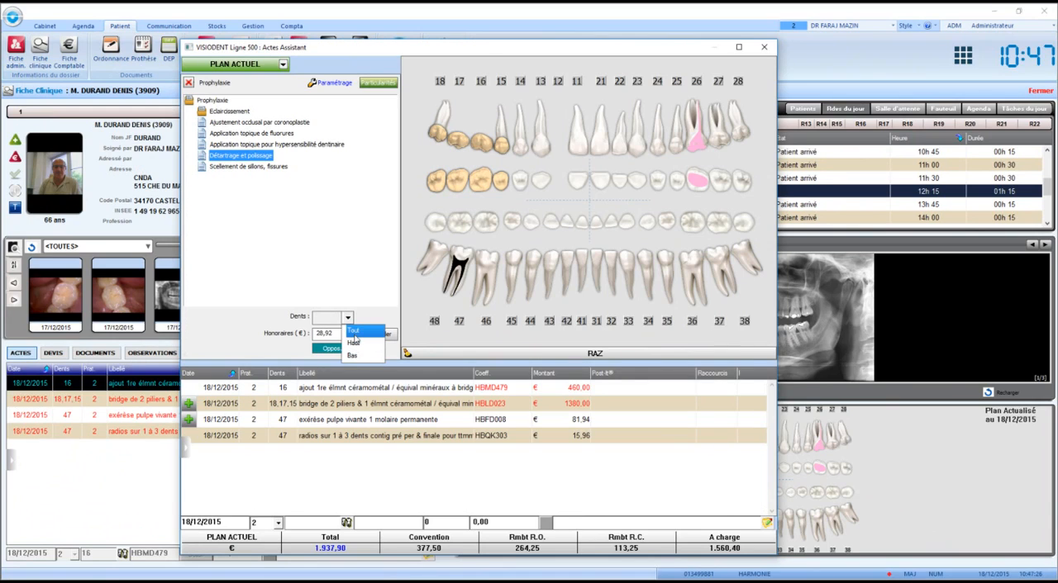
click(354, 342)
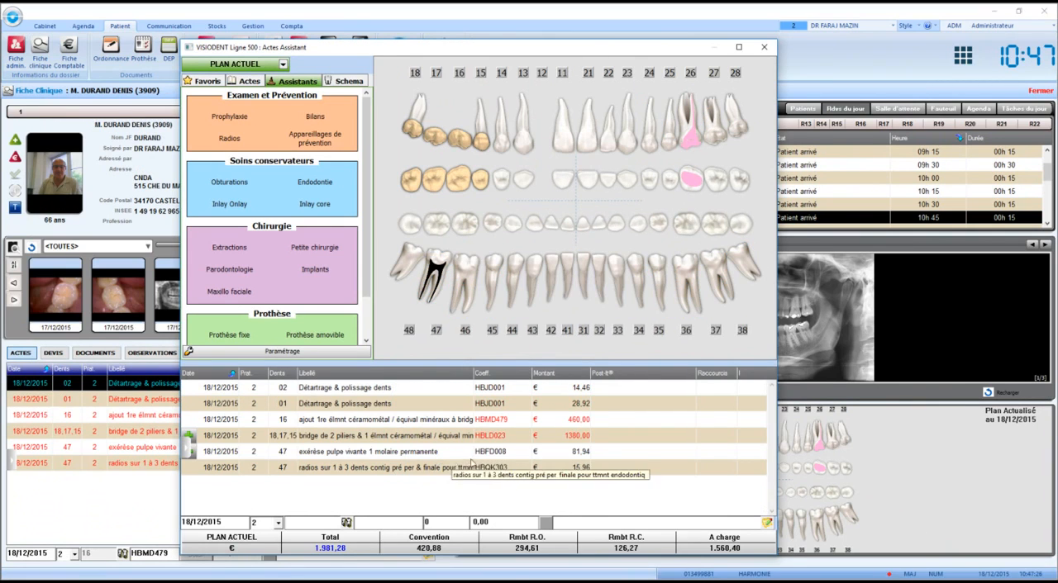
click(554, 405)
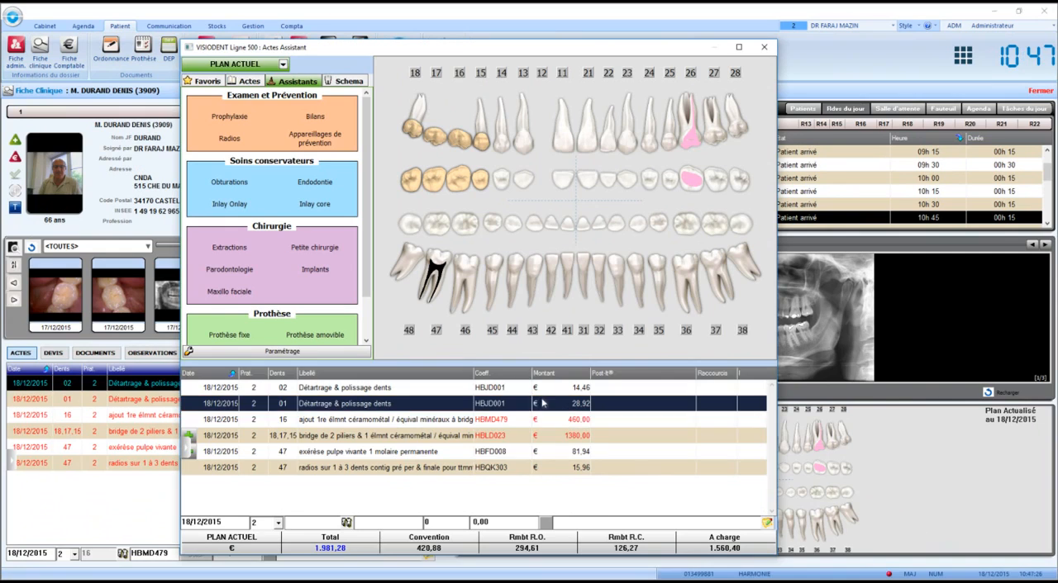
click(289, 388)
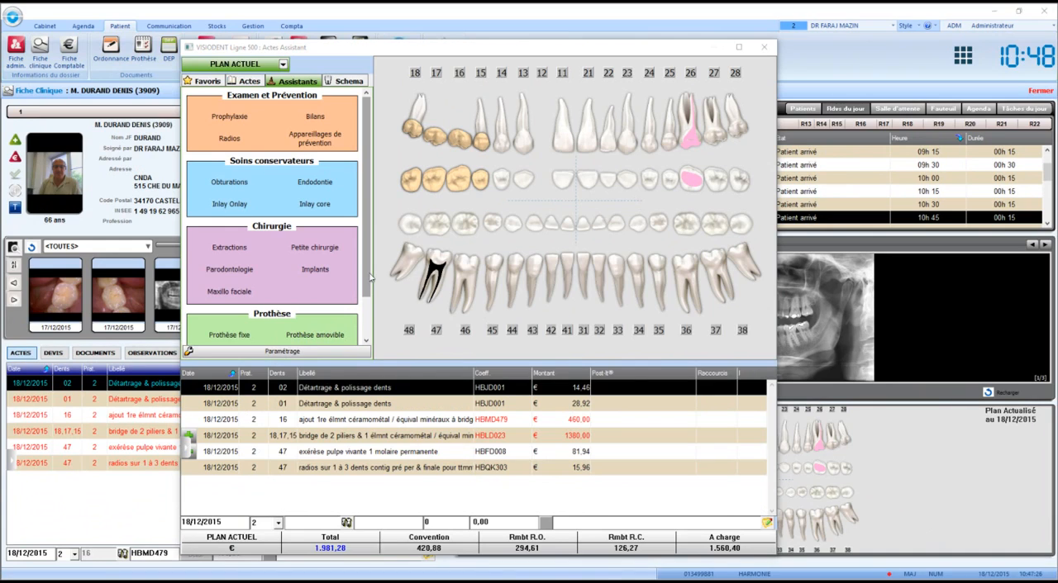
- Add an Extraction simple of tooth 23 with a Rétroalvéolaire diagnostic X-ray to the Plan Actuel
click(240, 252)
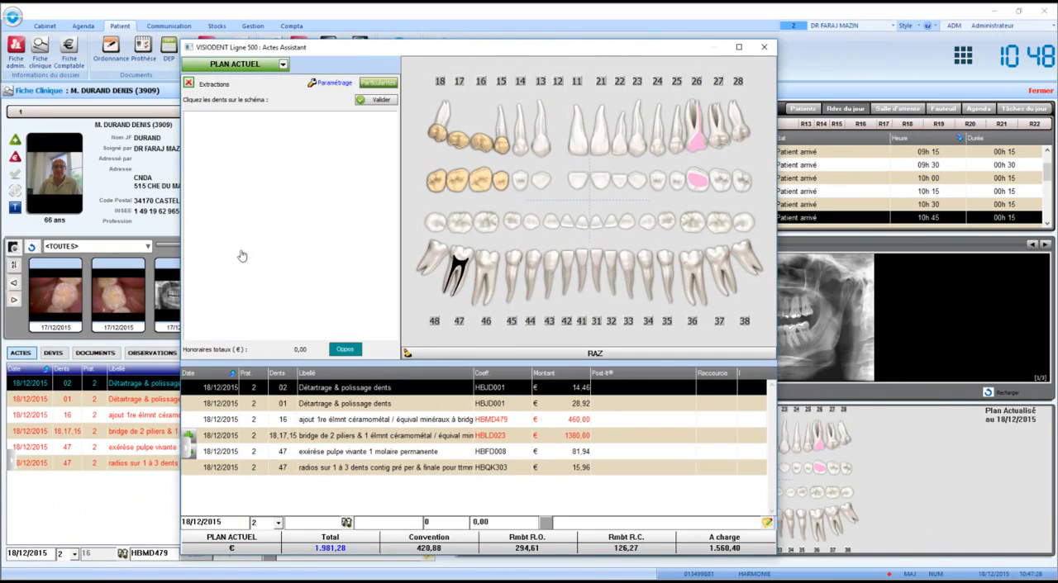
click(640, 137)
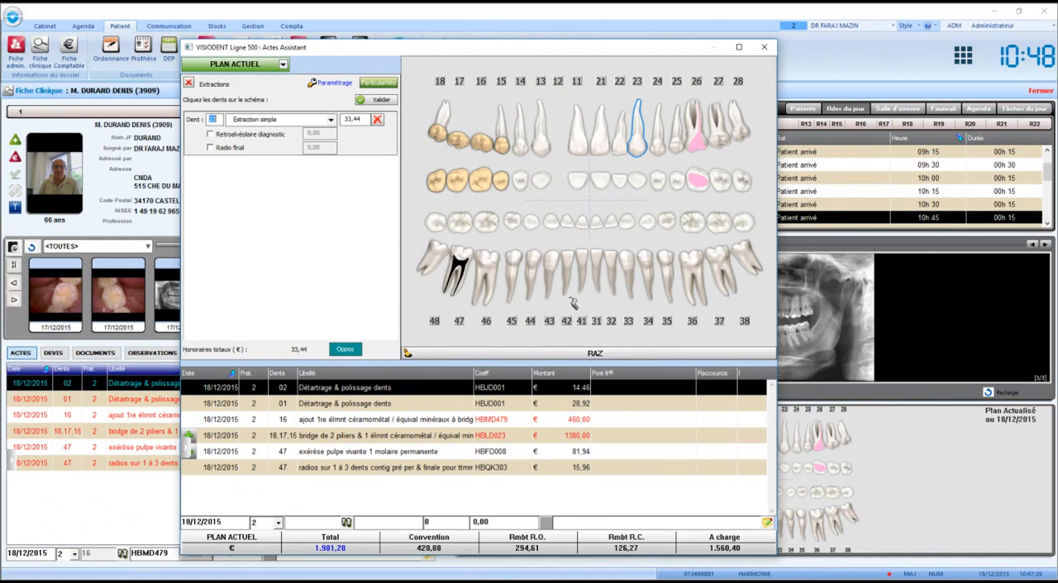
click(251, 137)
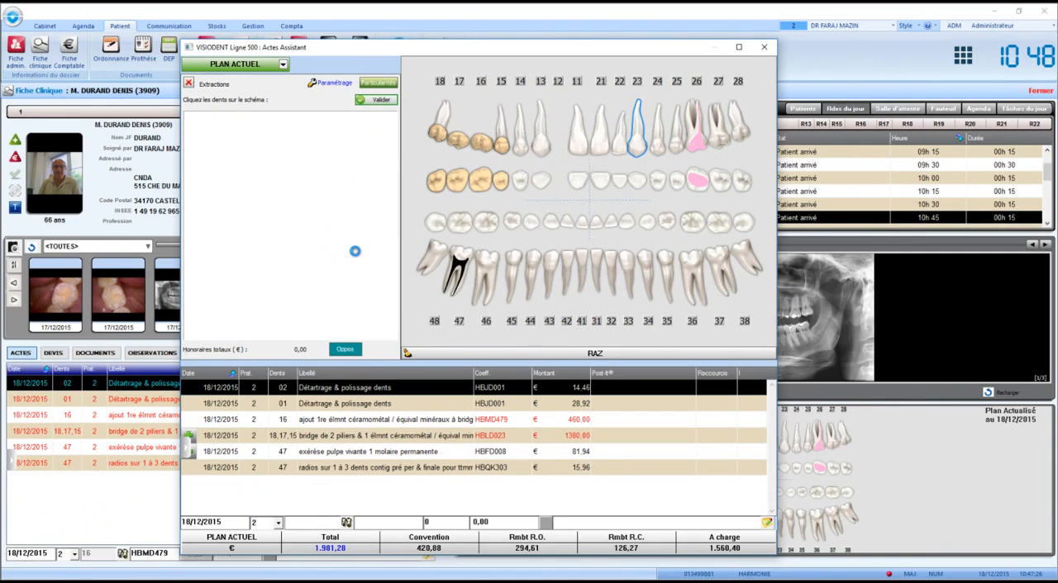
- Add an Extraction simple of tooth 24, accept its merging with the tooth 23 extraction, and close the acts assistant
click(660, 145)
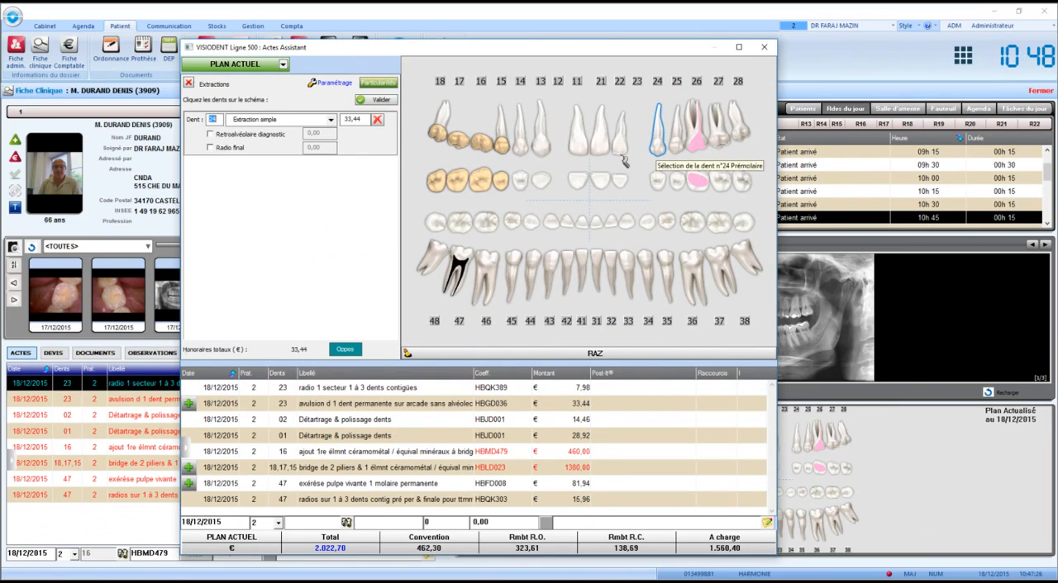
click(378, 100)
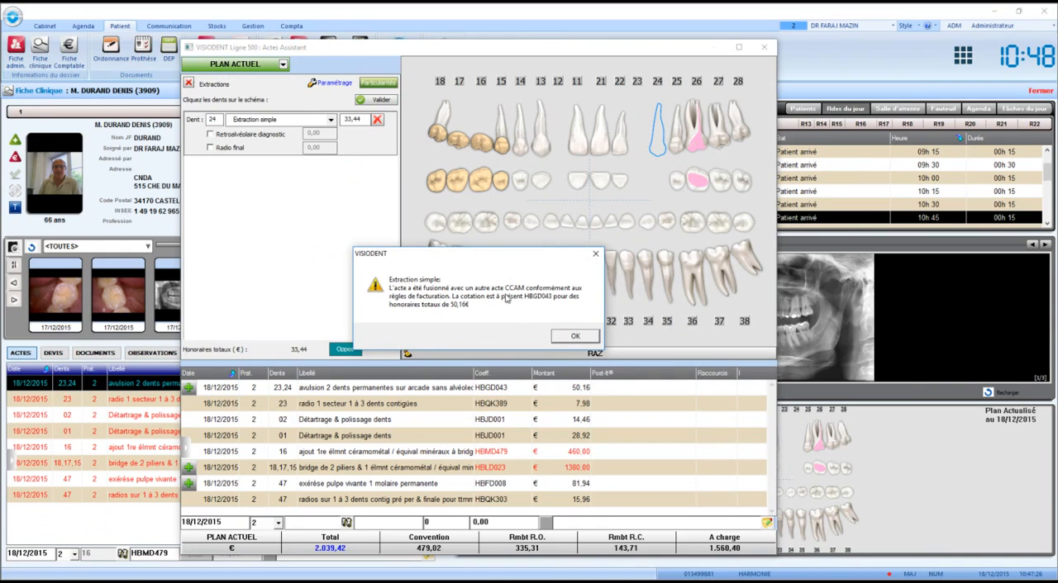
click(570, 337)
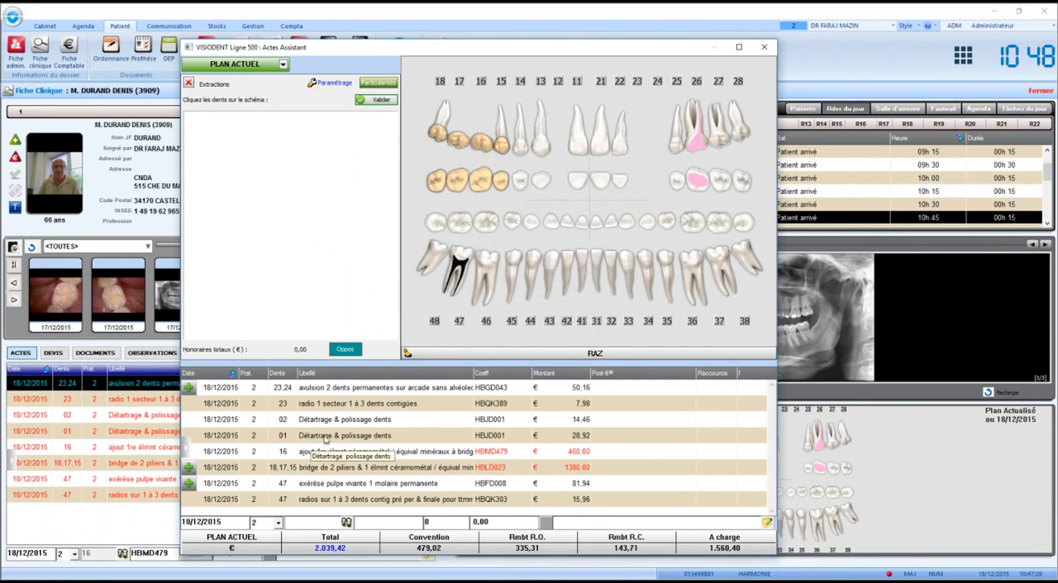
click(355, 389)
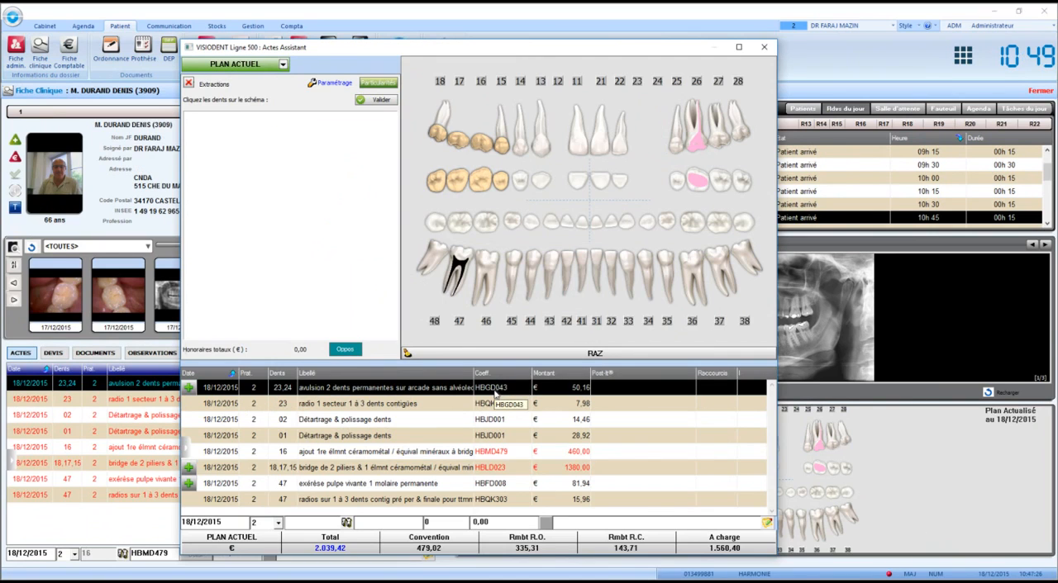
key(Escape)
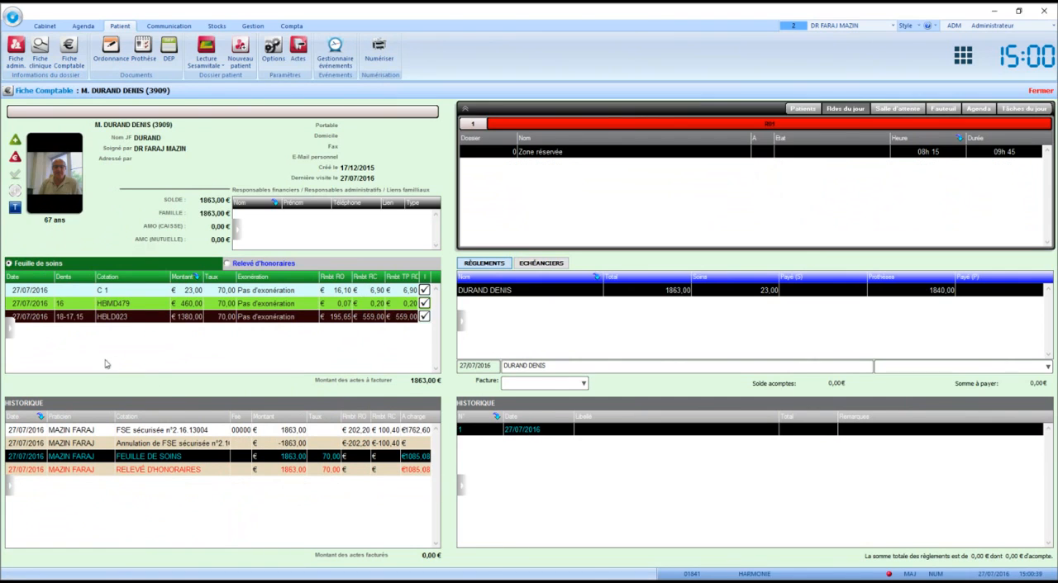
- Generate the FSE for the listed acts with third-party accident set to Non, validate the pricing and confirm an FSE-only invoice
mouse_move(11, 329)
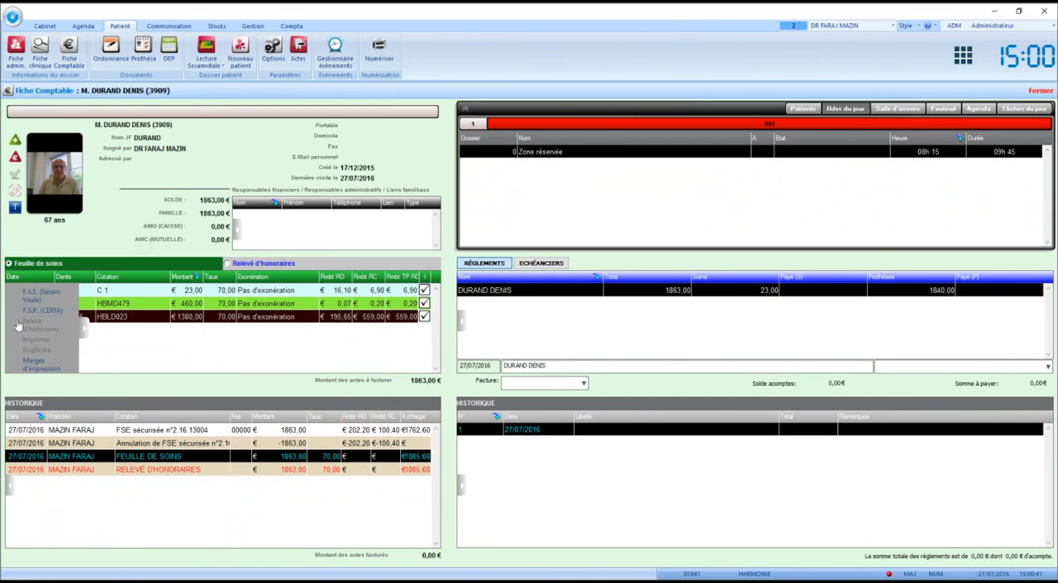
click(43, 295)
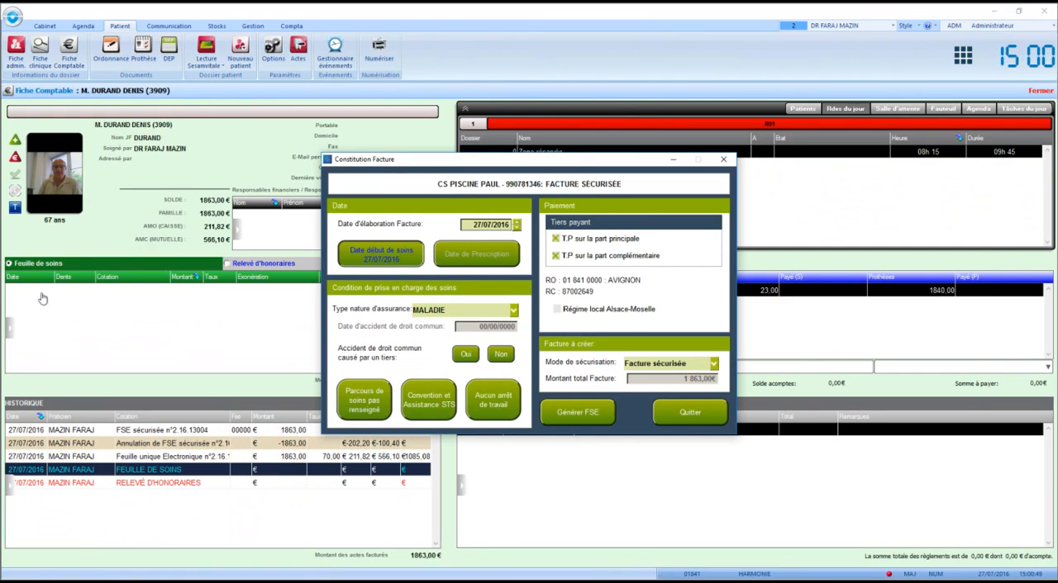
click(511, 358)
click(584, 411)
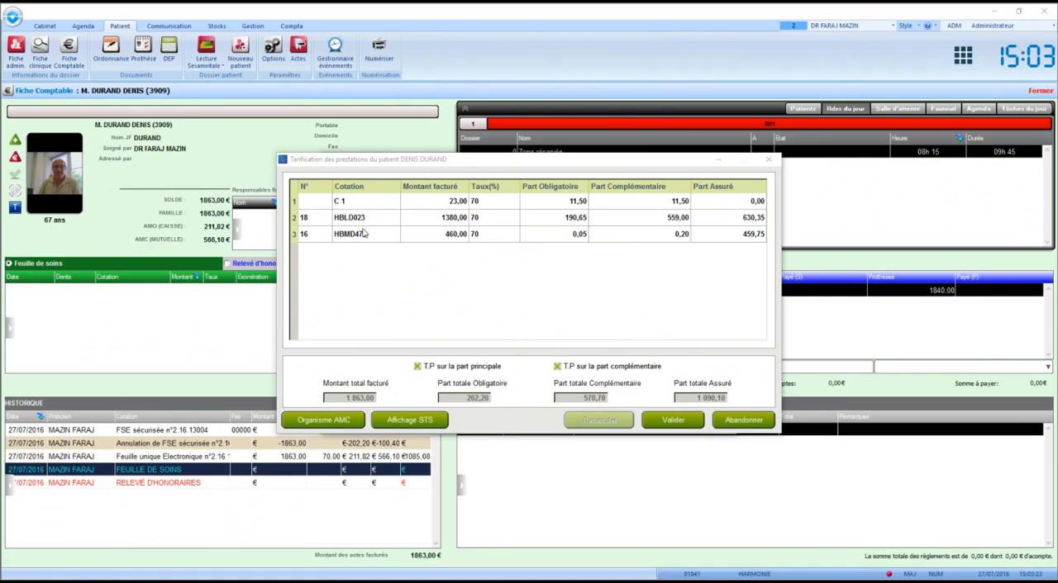
click(695, 421)
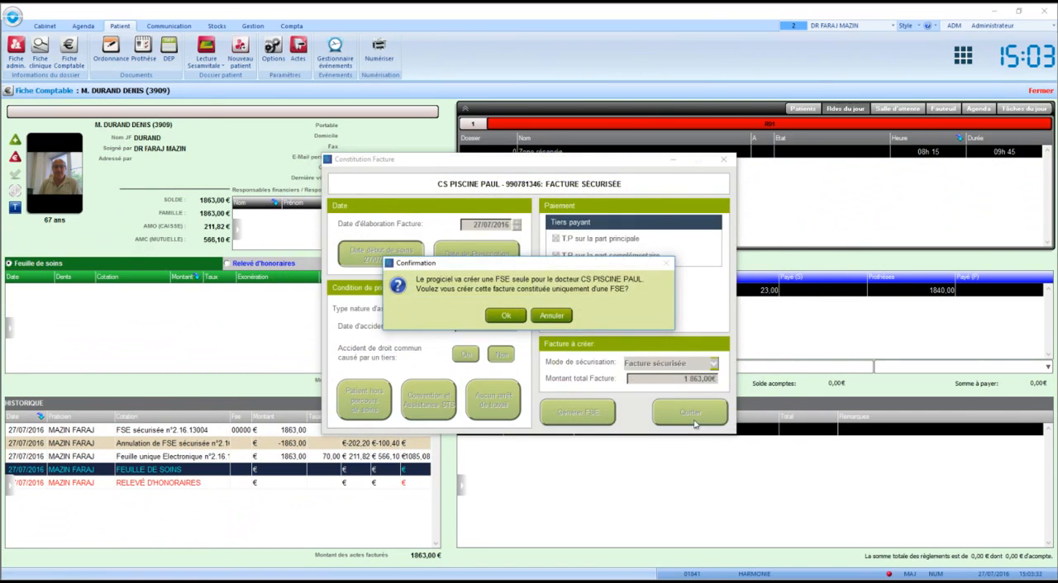
click(507, 317)
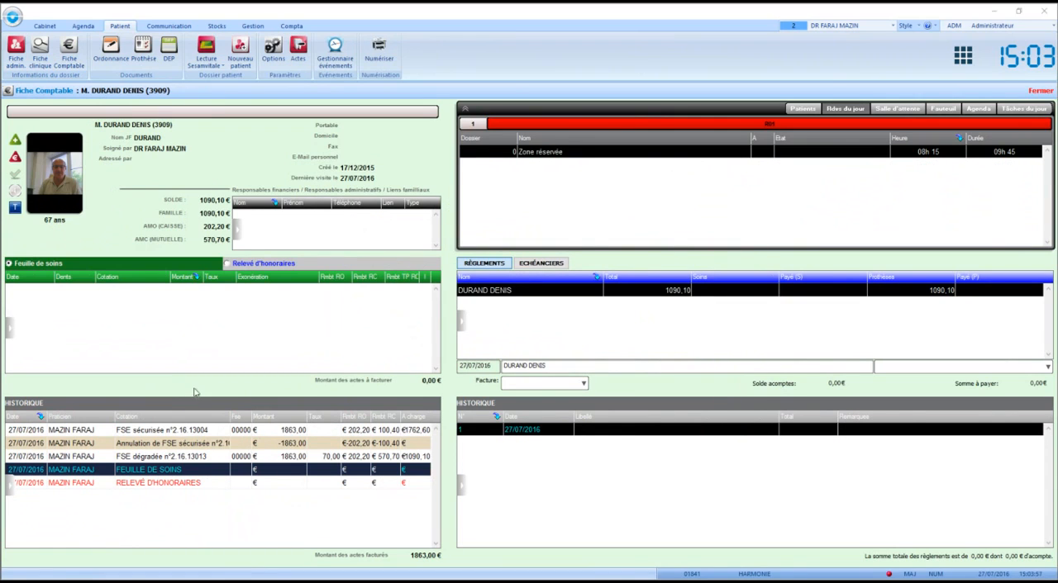
- Review the quotes in the patient's clinical record and examine the secured, cancelled and degraded FSE entries among the documents
click(40, 51)
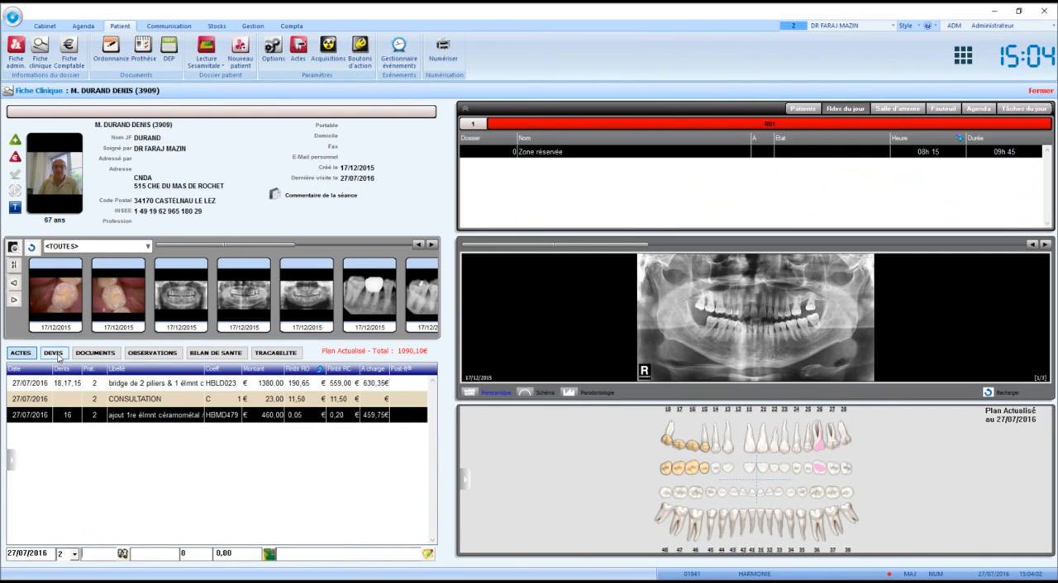
click(53, 353)
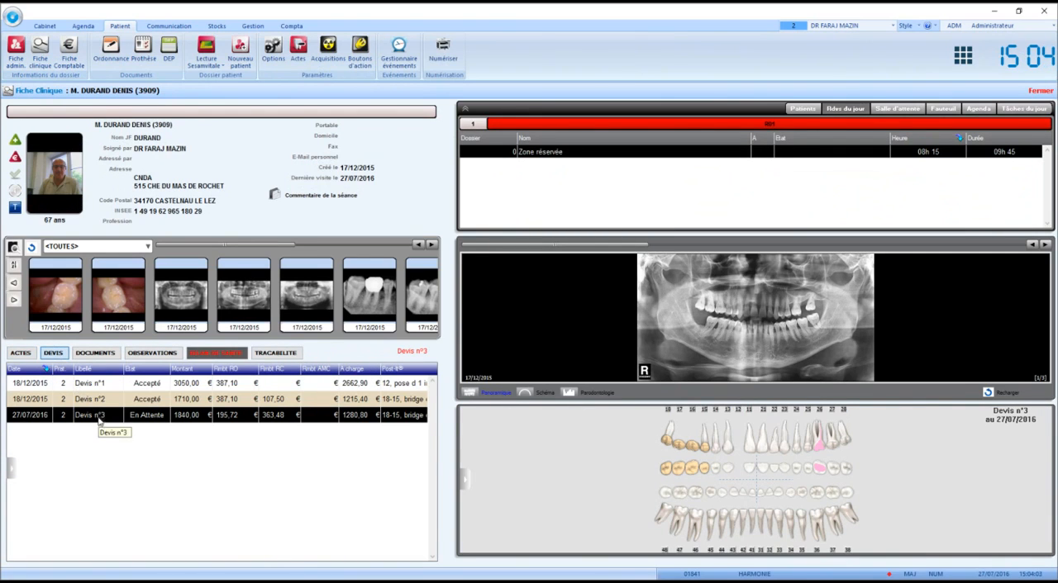
click(93, 354)
click(81, 385)
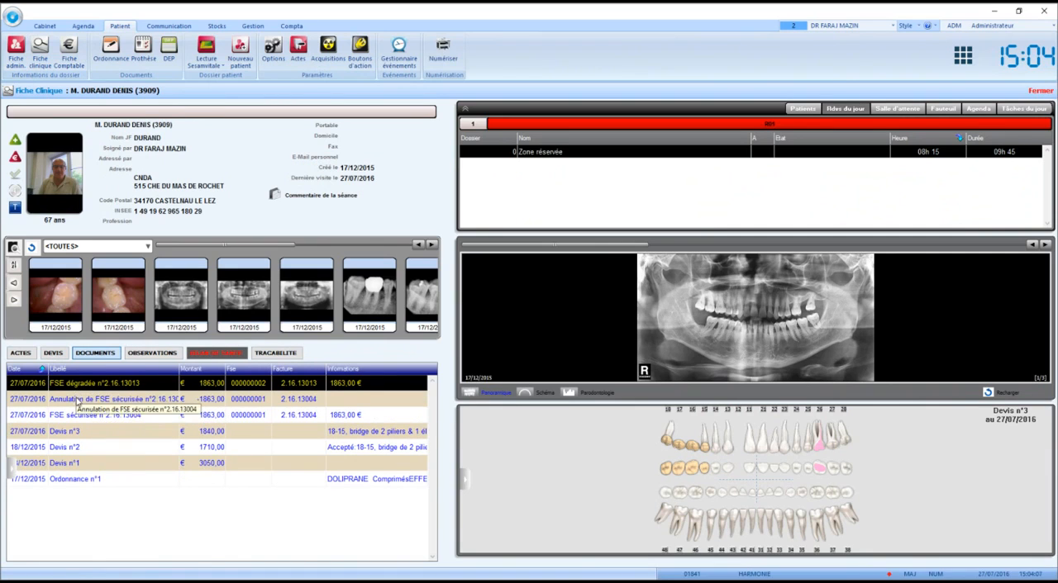
click(83, 417)
click(81, 400)
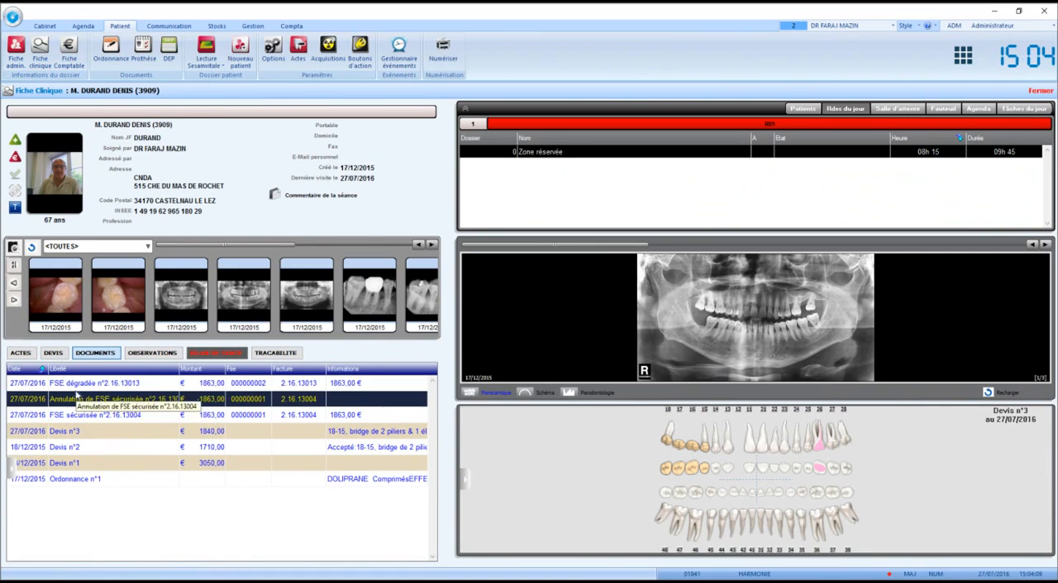
click(76, 386)
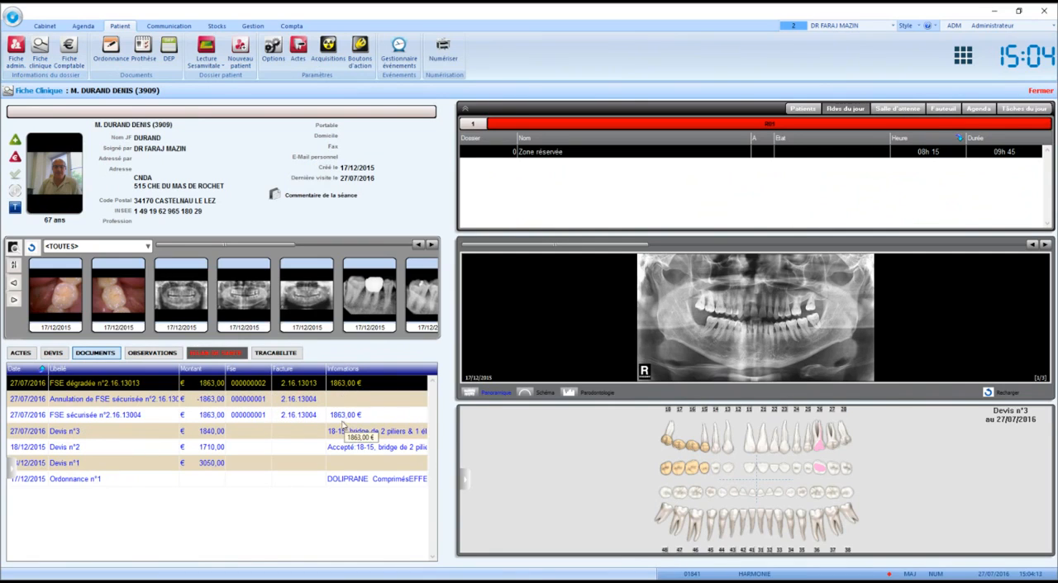
click(21, 353)
- Record and validate a 1090,10 € payment by Carte bancaire against the degraded FSE's invoice in the patient's Fiche Comptable
click(58, 52)
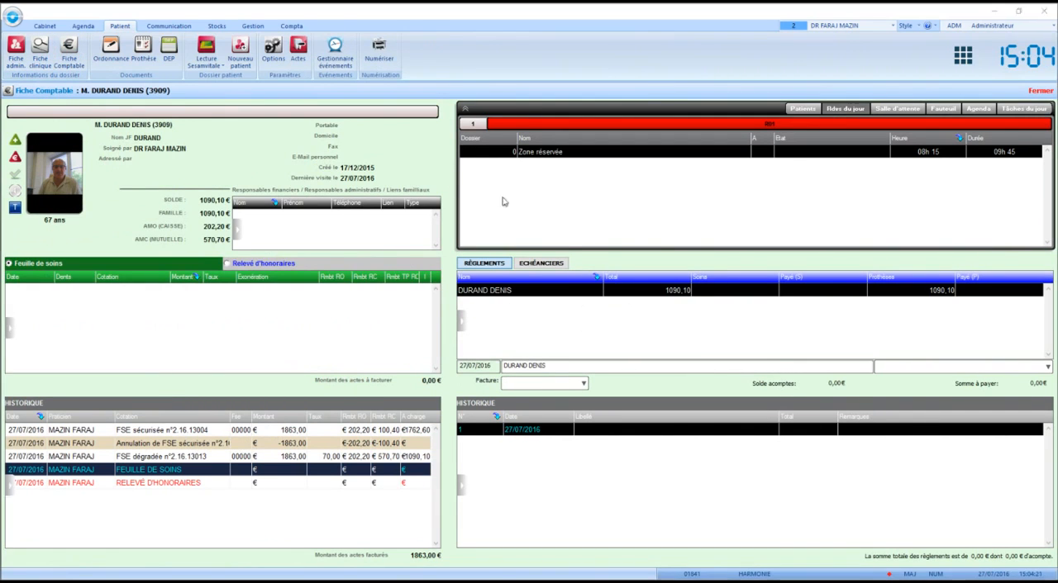
click(544, 385)
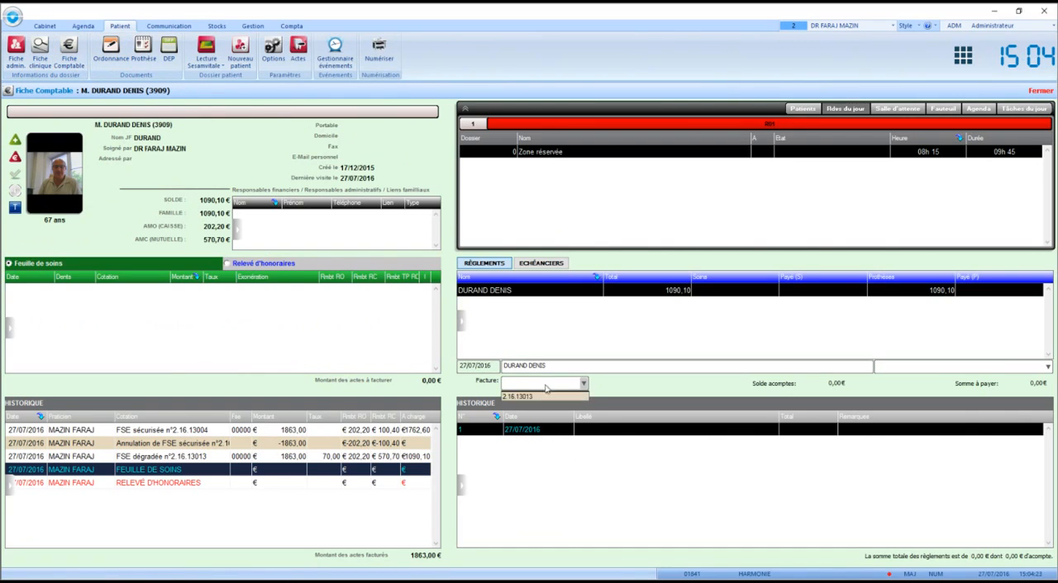
click(534, 398)
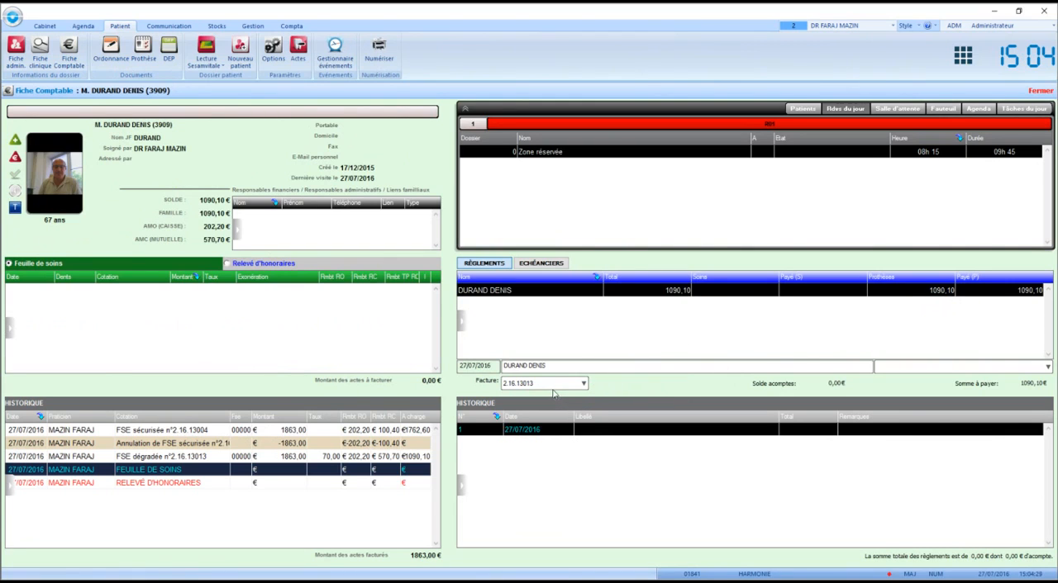
click(653, 294)
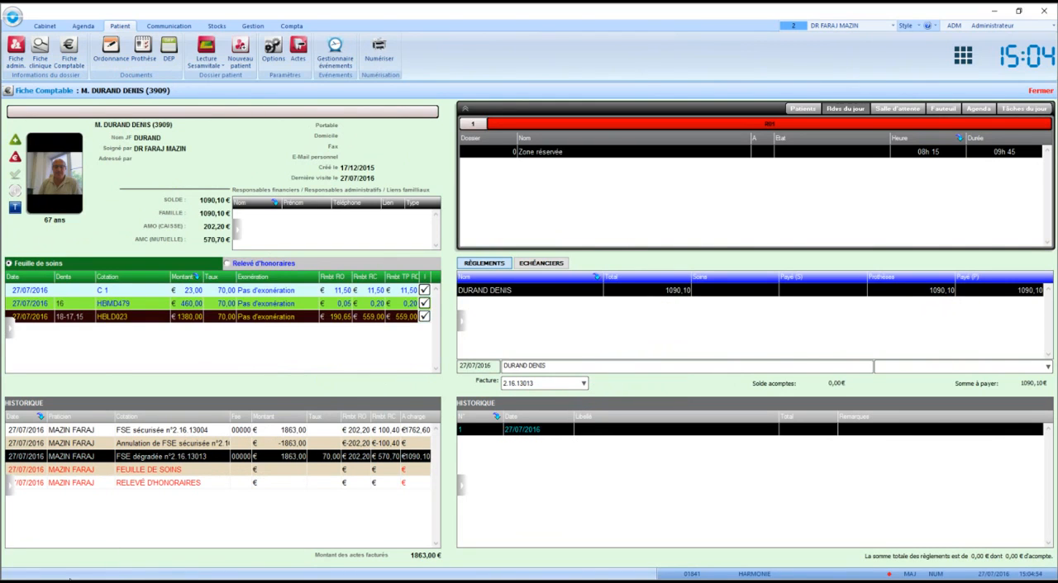
click(895, 368)
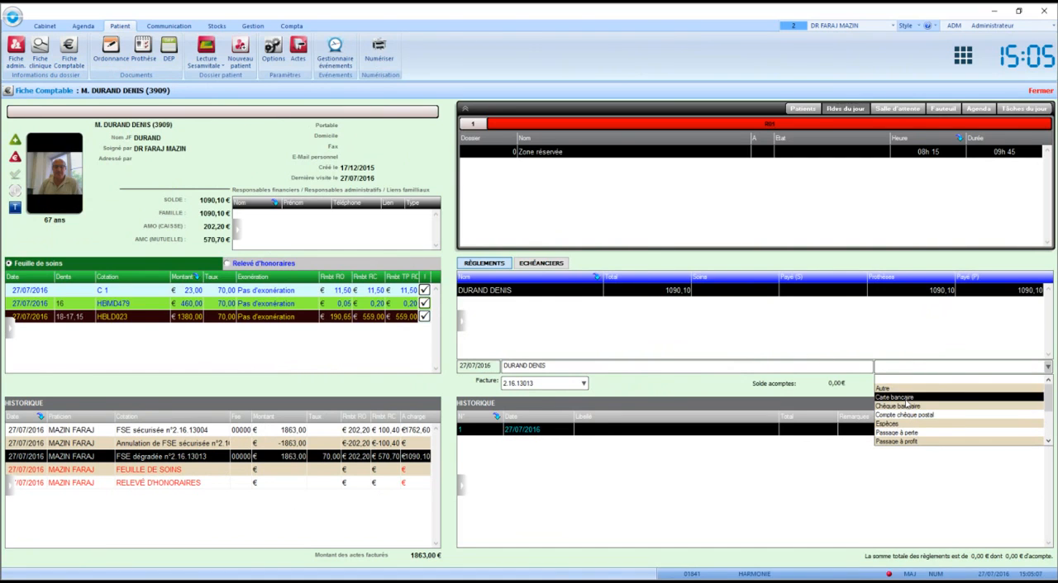
click(907, 400)
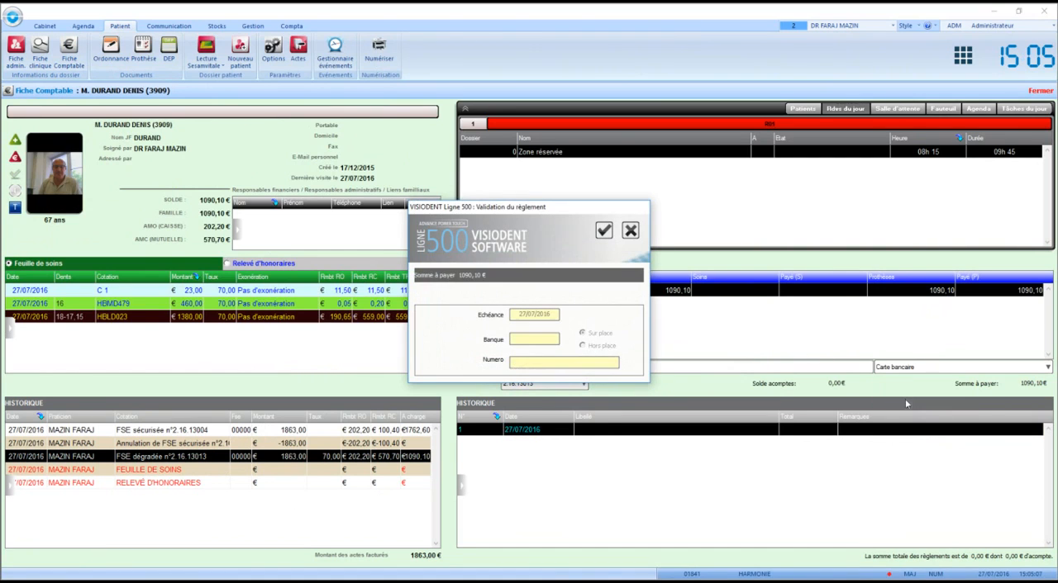
click(603, 230)
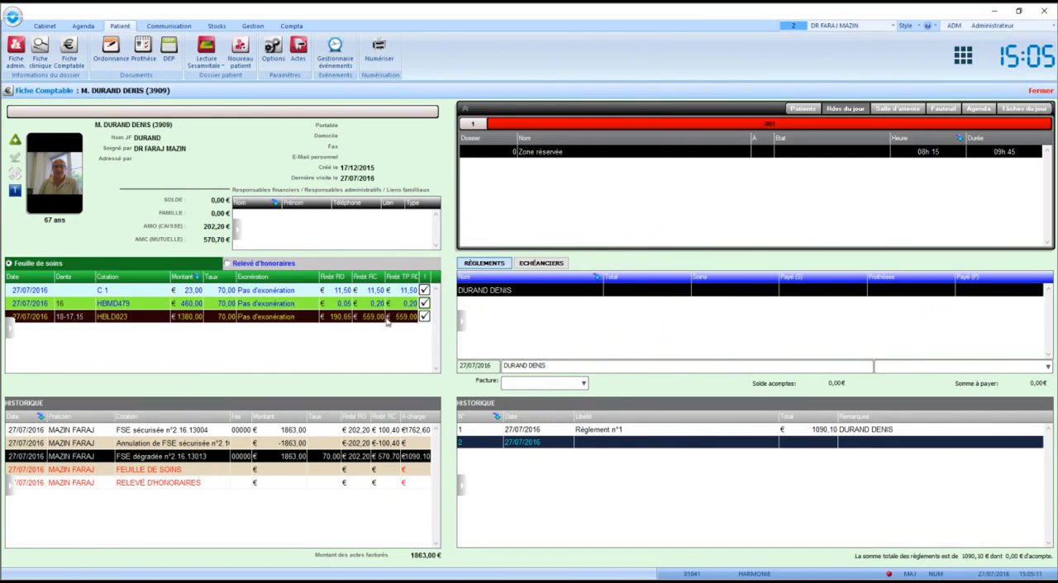